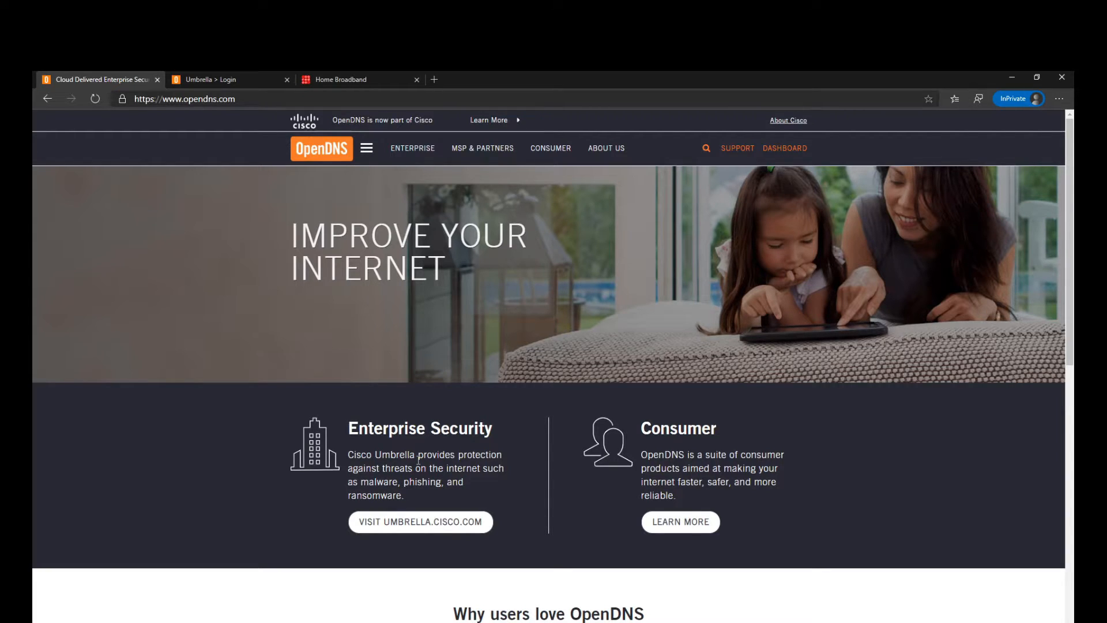
- Open the Consumer page and start the sign-up for the free OpenDNS Home package
click(676, 520)
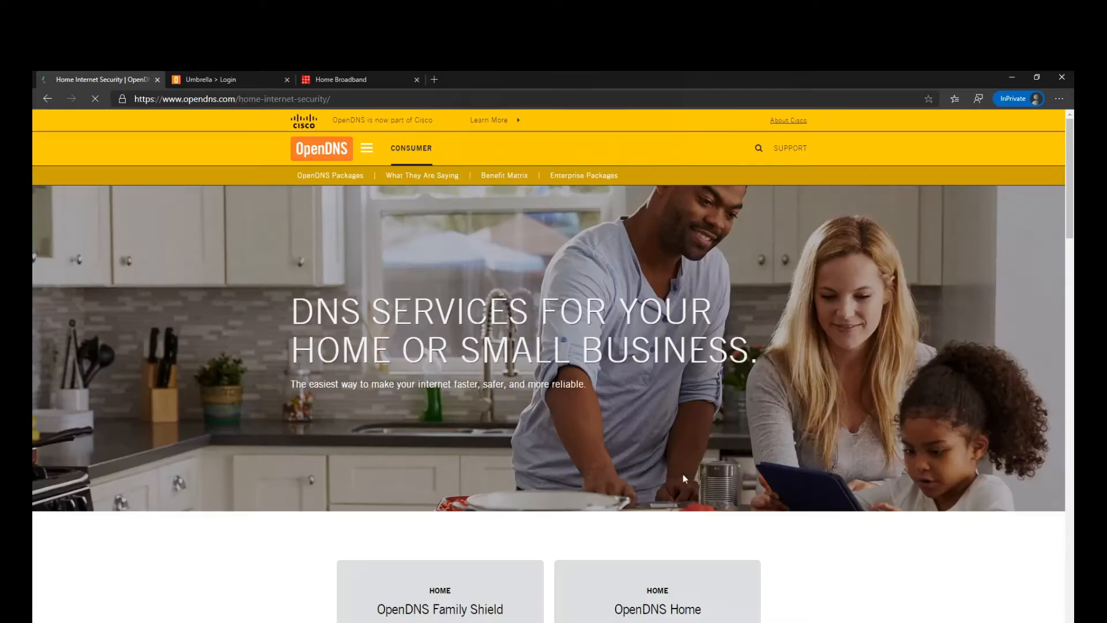
scroll(669, 404, down, 3)
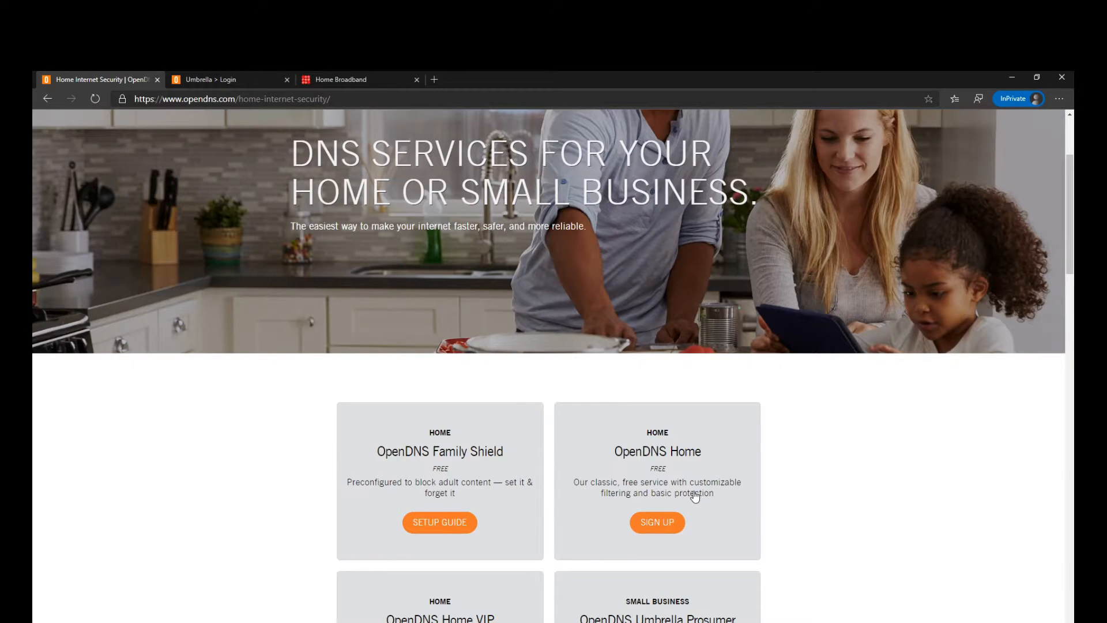
click(656, 527)
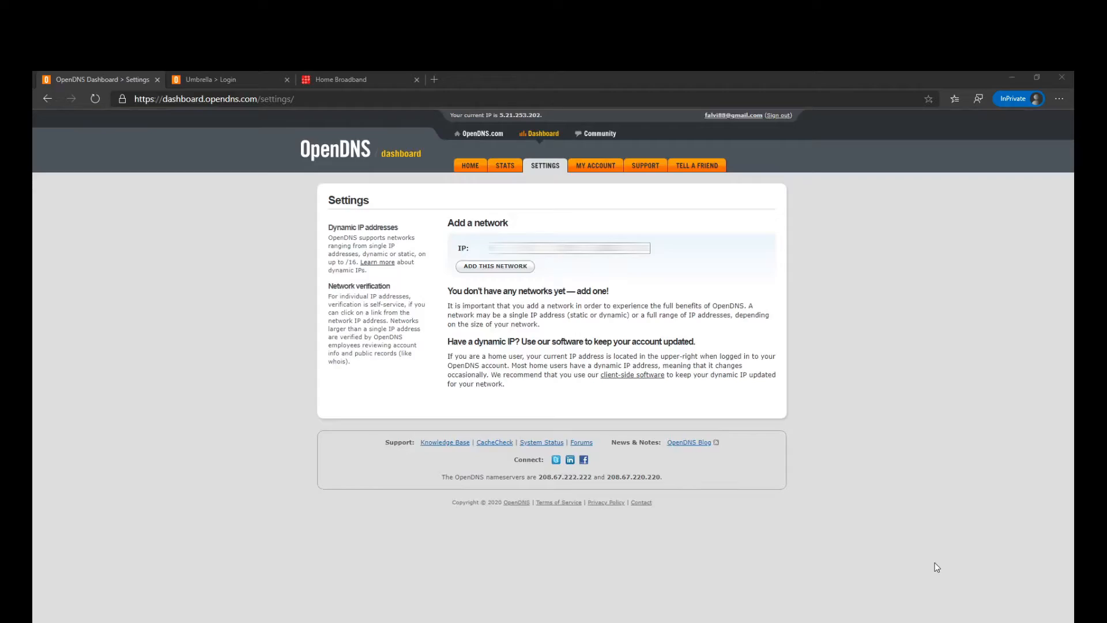
- Search Google for "what is my public ip" in a new tab and look up the public IPv4 address on WhatIsMyIP.com
click(1018, 74)
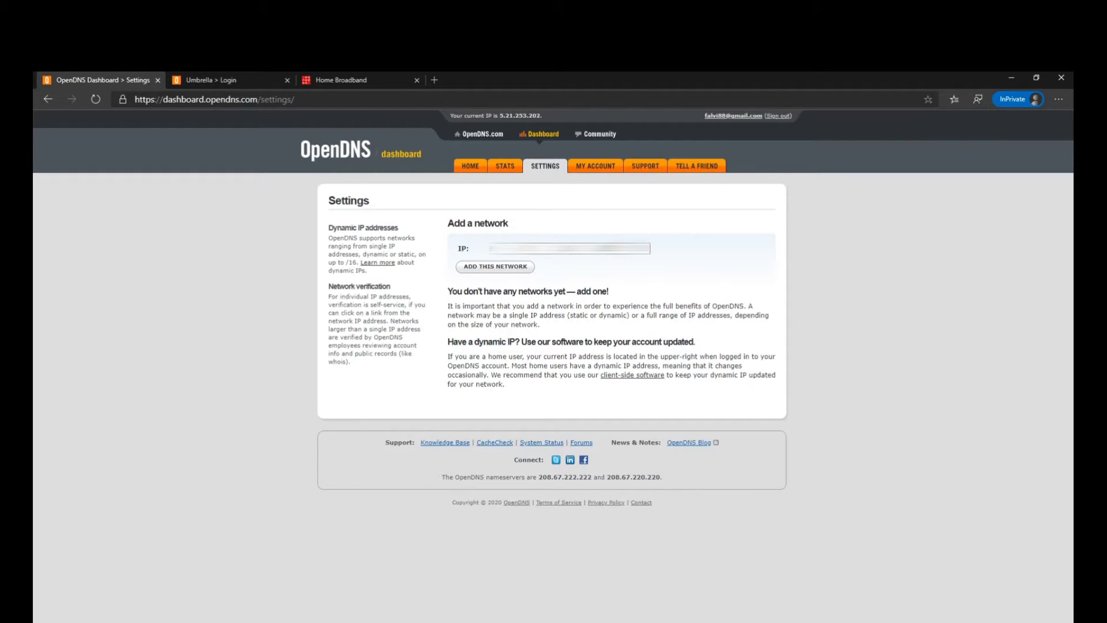
click(435, 80)
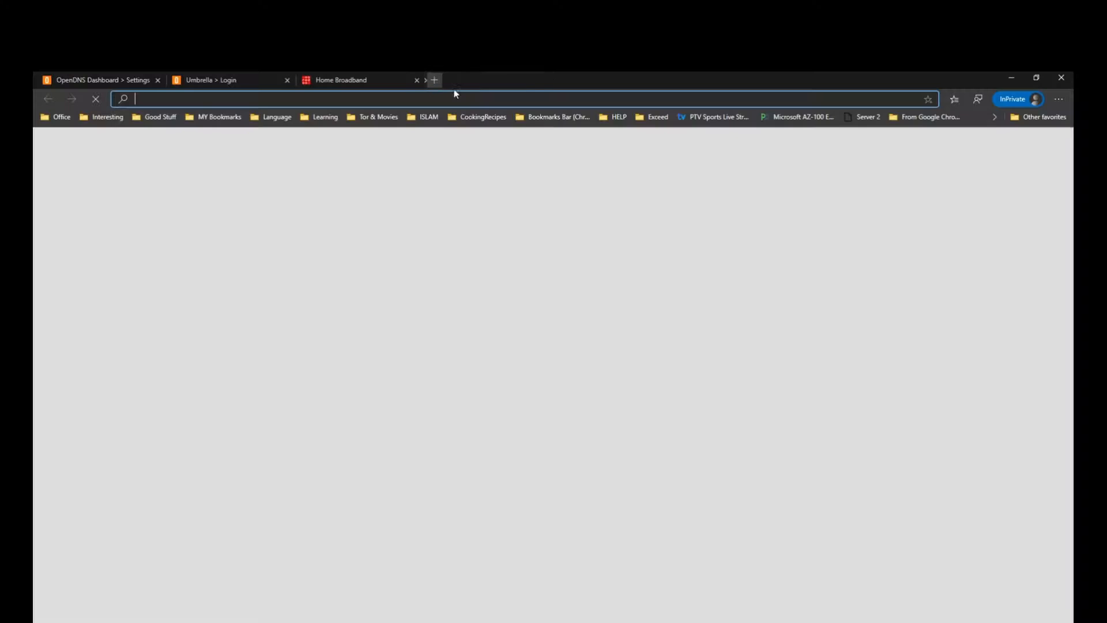
text(www.)
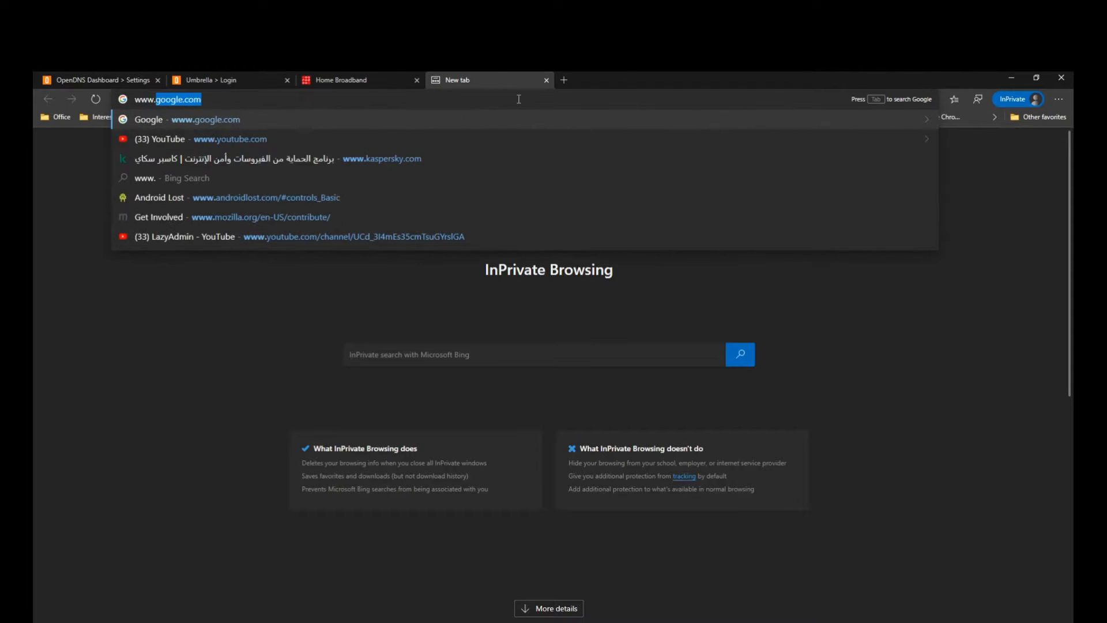
text(google.com)
key(Return)
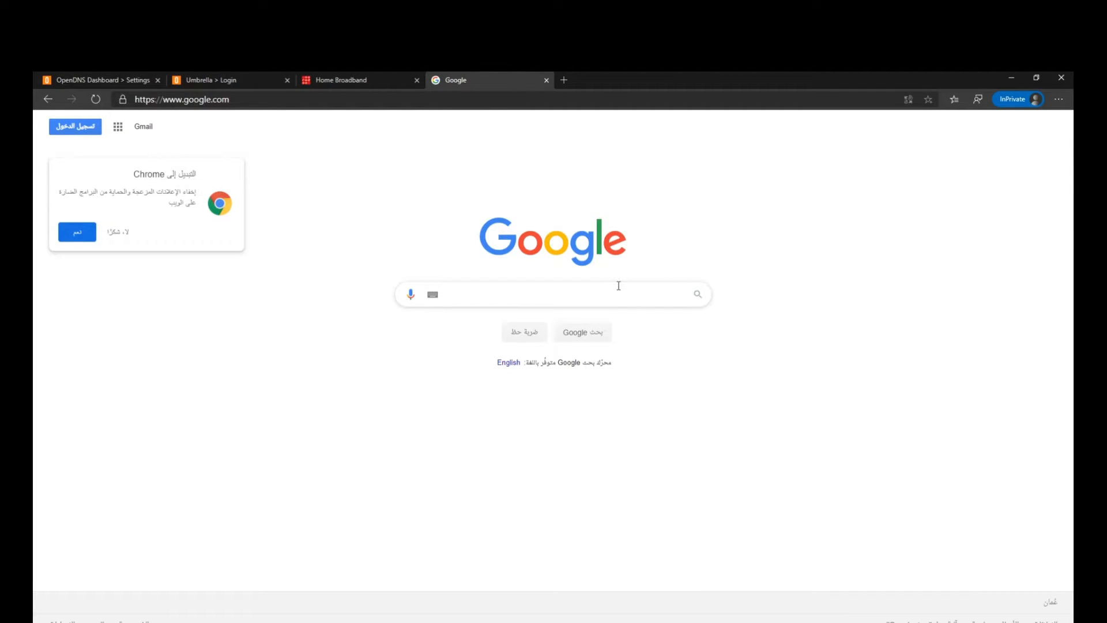
text(what is my public ip)
key(Return)
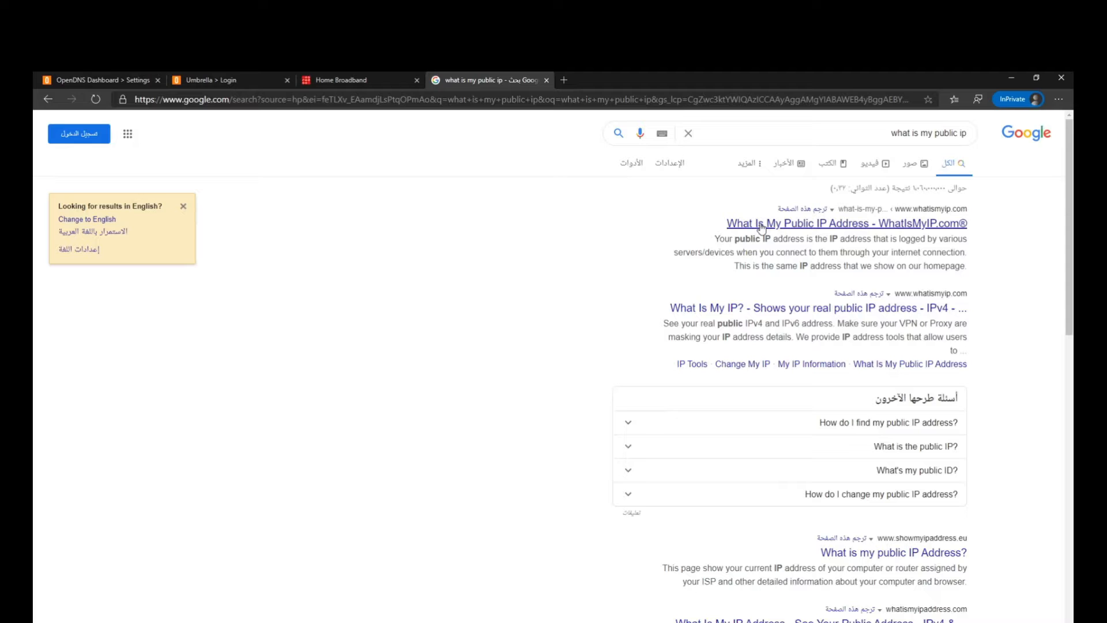
click(761, 228)
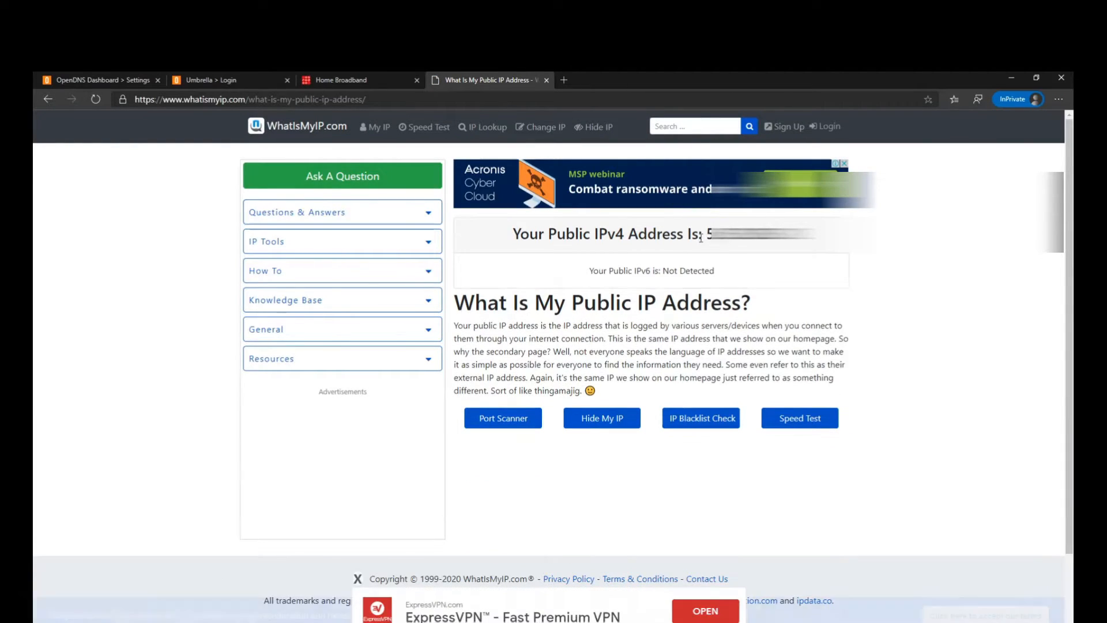
double_click(744, 234)
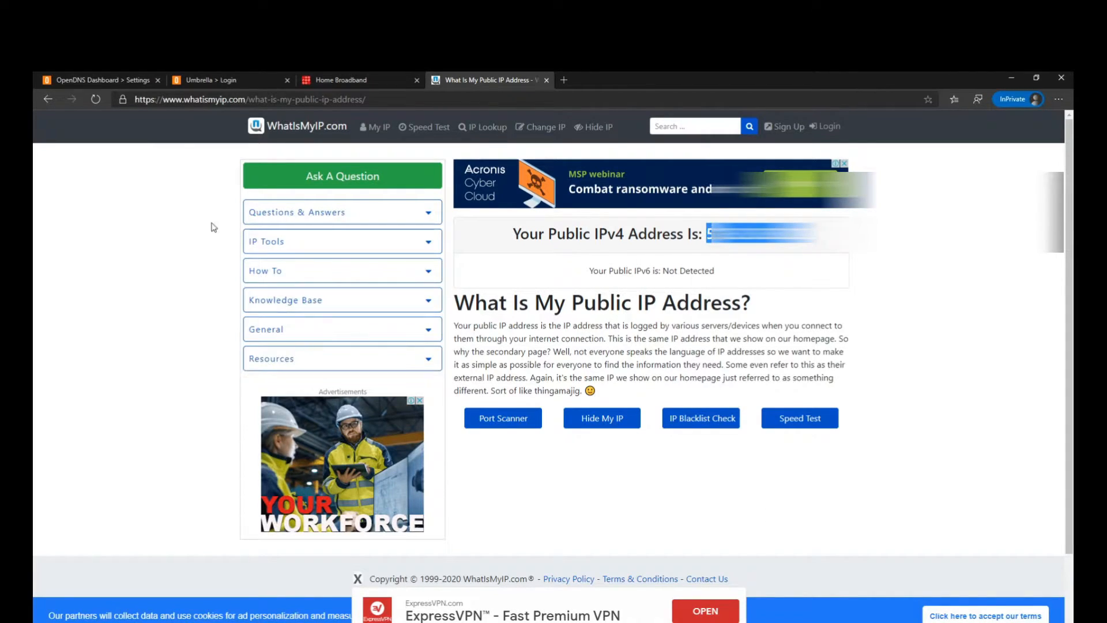
- Add the prefilled IP address as a network in the OpenDNS dashboard, naming it Home Network and keeping it dynamic
click(116, 83)
click(500, 267)
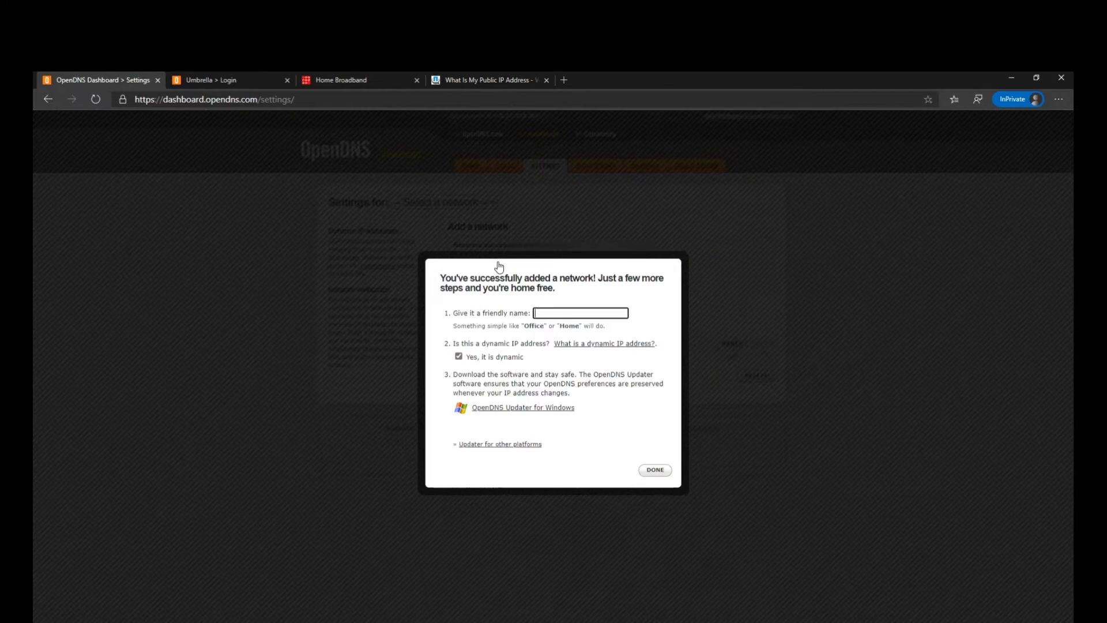
text(Home Network)
click(656, 470)
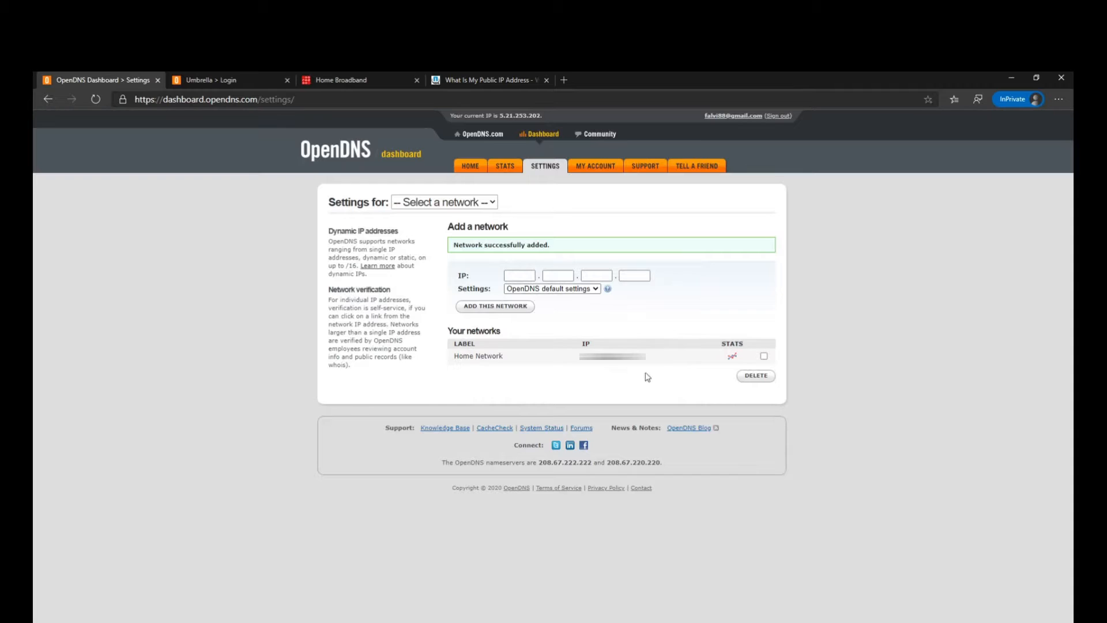
- Open the web content filtering settings of Home Network and examine the customizable categories of the Moderate level
click(616, 357)
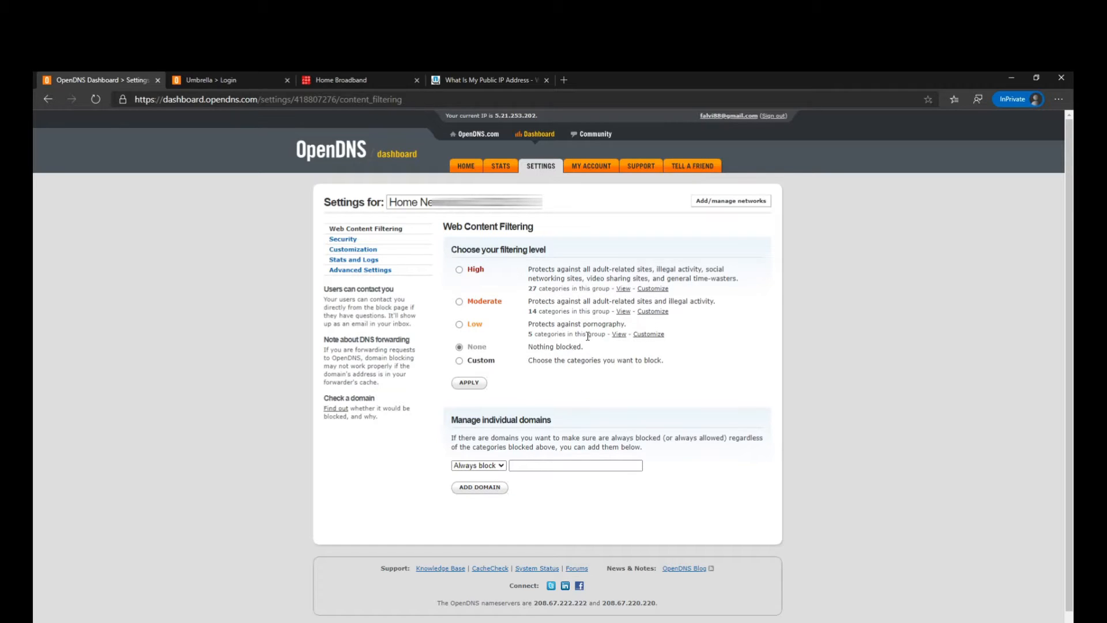
click(459, 302)
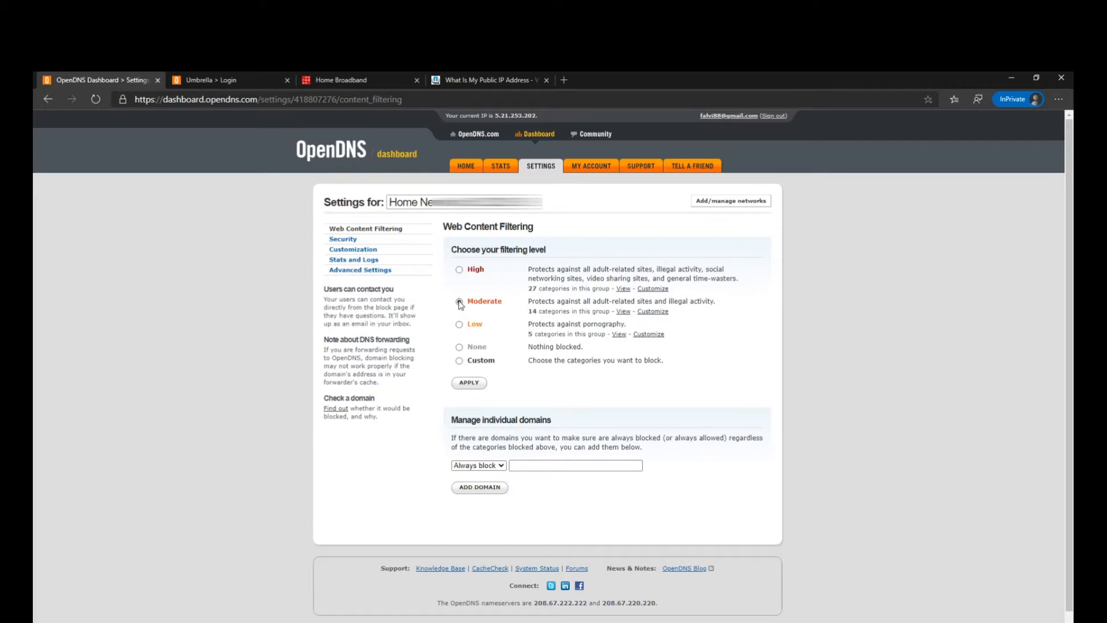
click(653, 312)
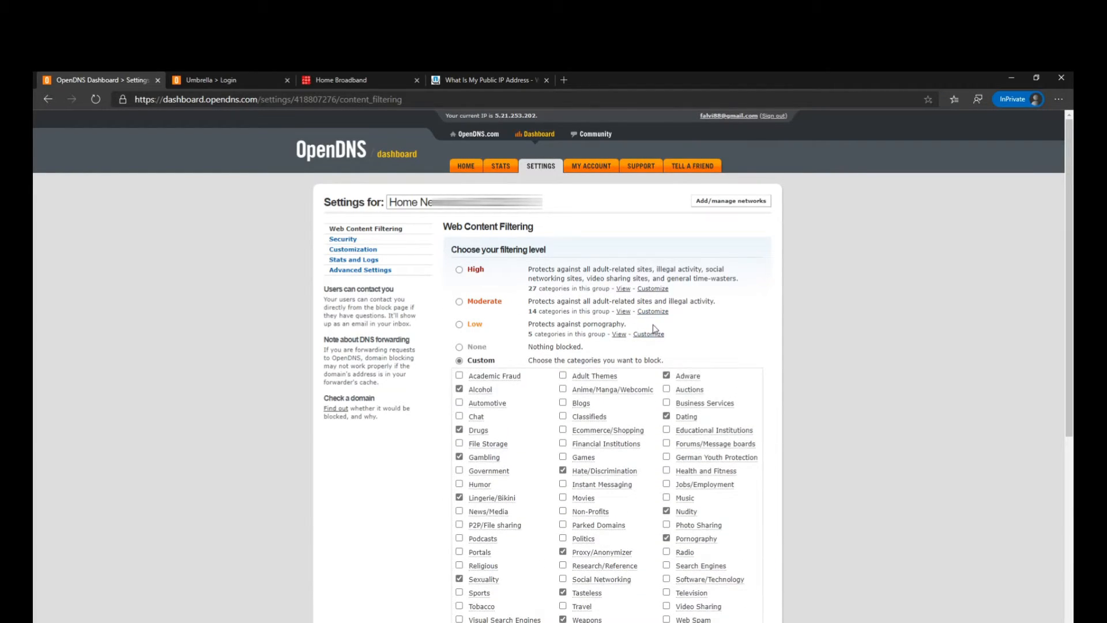
scroll(490, 297, down, 3)
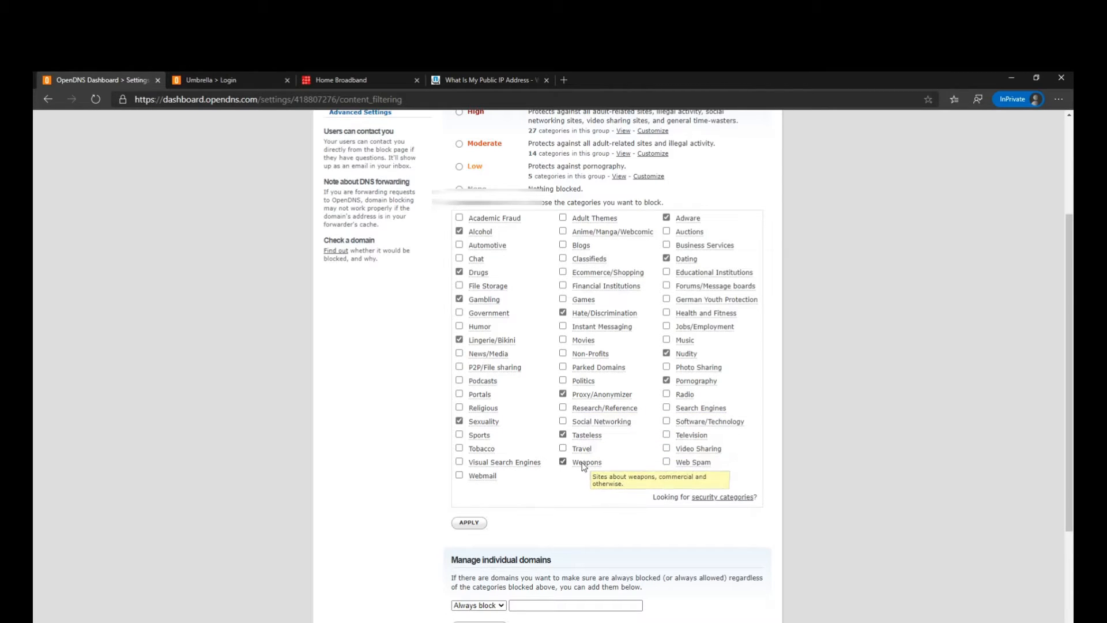
scroll(585, 451, up, 3)
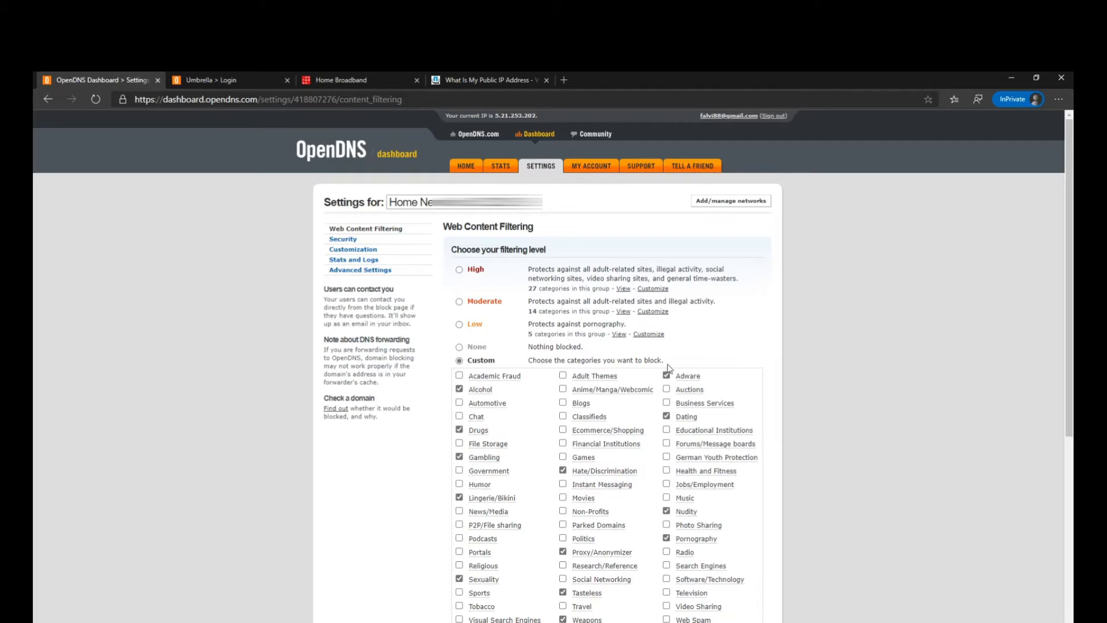
- Choose the Low filtering level and activate the domain entry for individually managed, always-blocked domains
click(460, 325)
scroll(528, 354, down, 1)
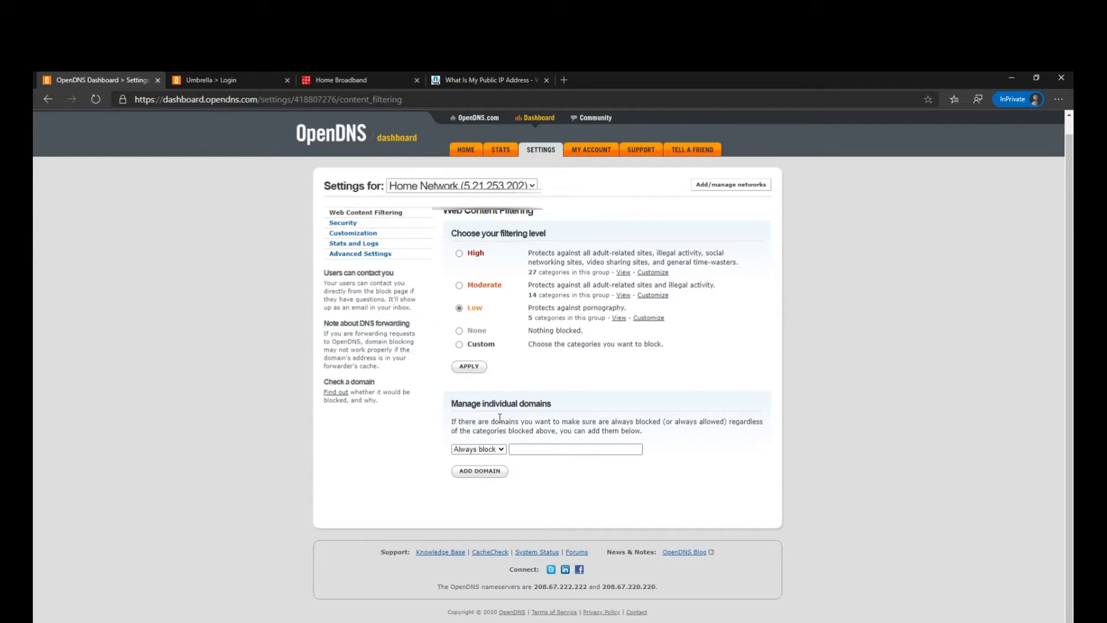
click(523, 452)
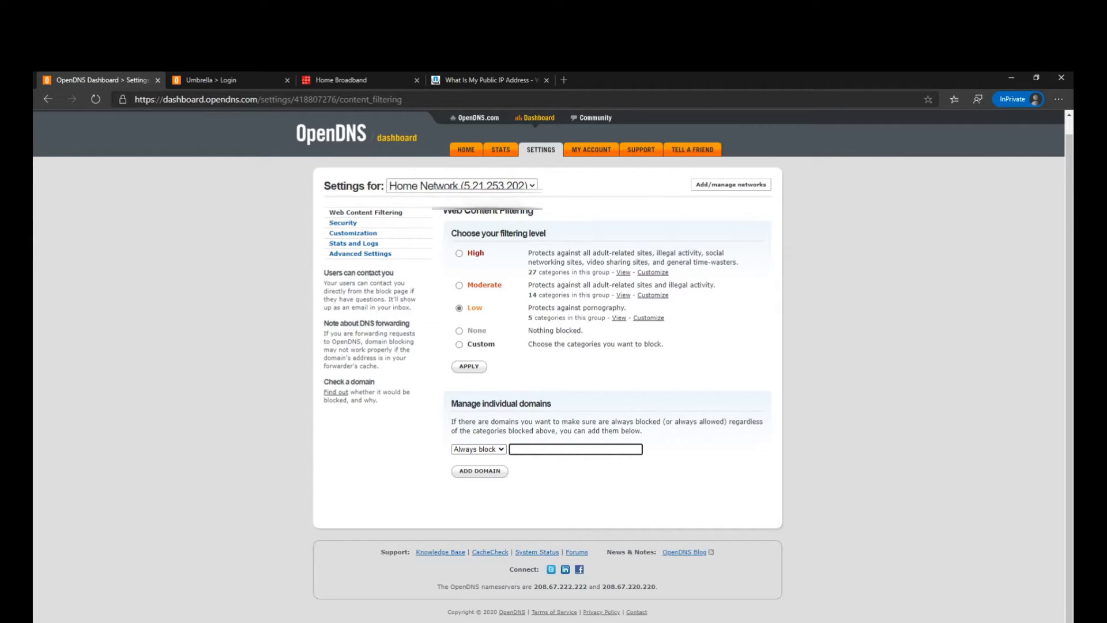
- Enable blocking of internal IP addresses under Suspicious Responses in the network's security settings and apply it
click(351, 227)
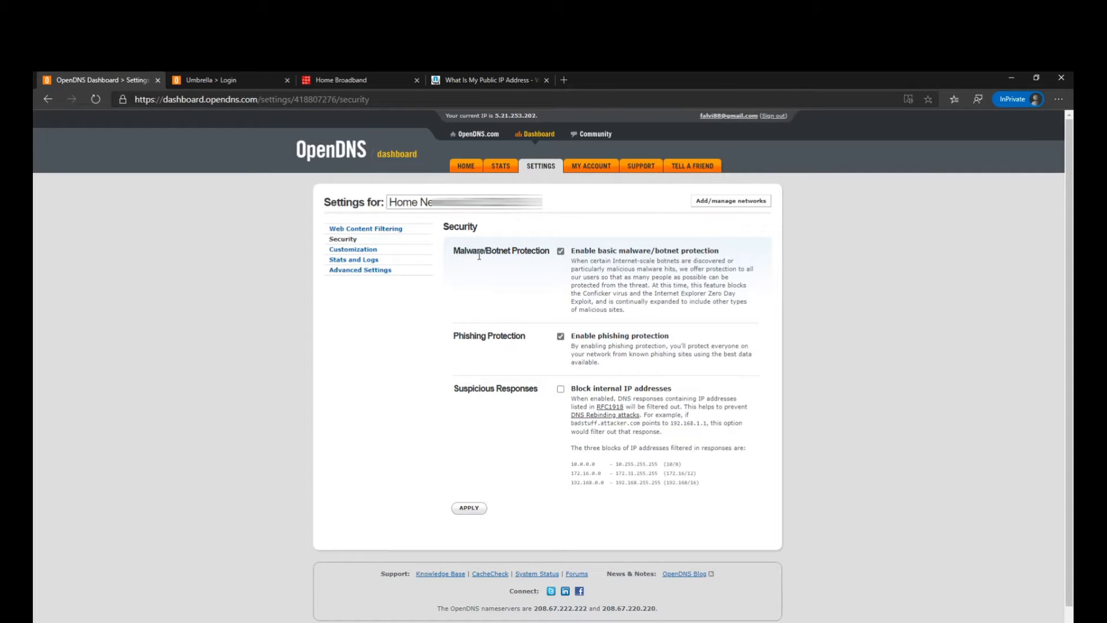
drag(460, 252, 565, 265)
drag(465, 336, 541, 343)
drag(459, 390, 559, 394)
click(560, 390)
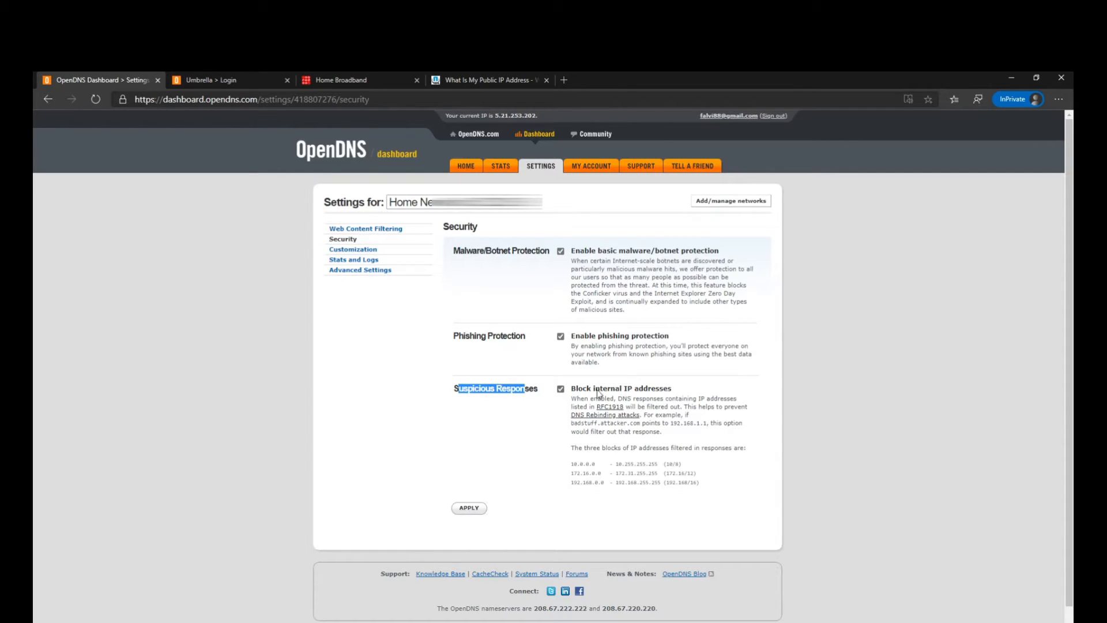
click(466, 508)
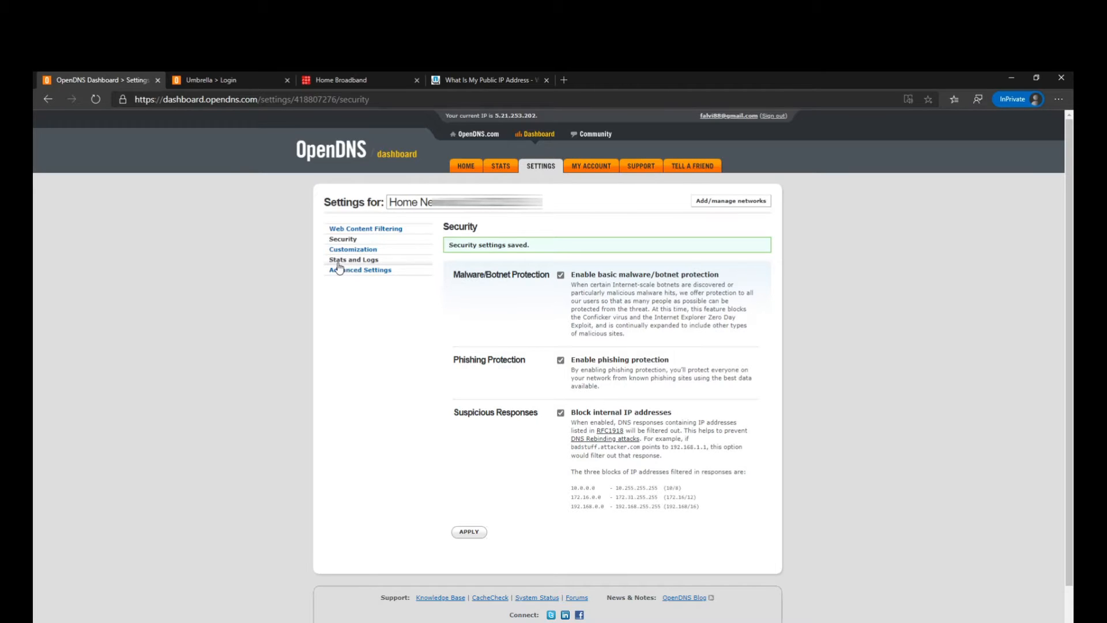
- Enable stats and logs for Home Network and apply the setting
click(358, 260)
click(464, 252)
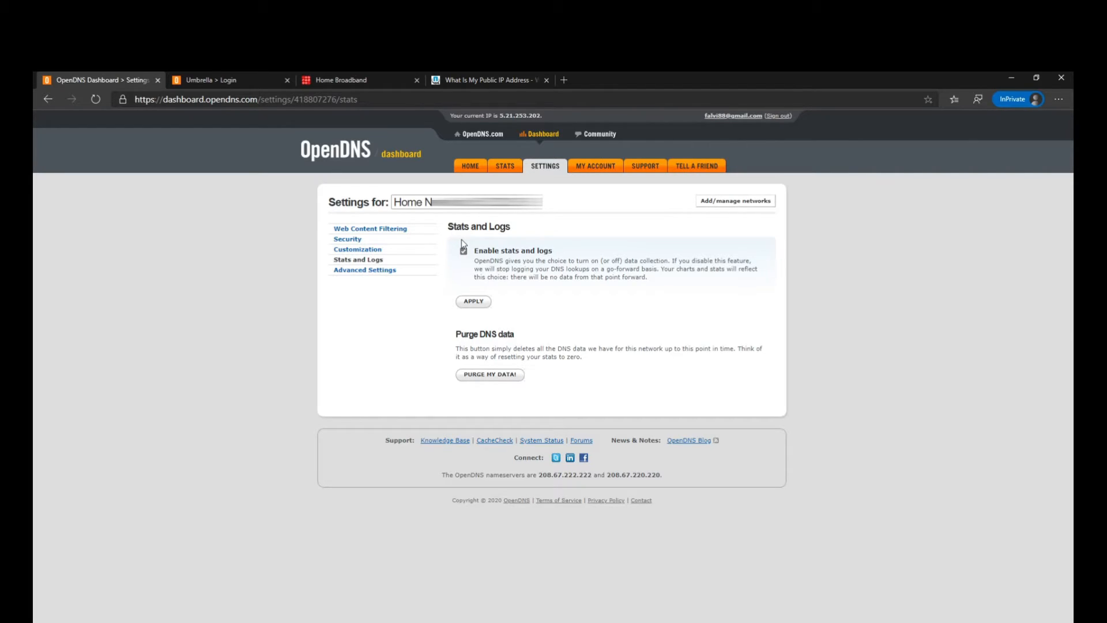
click(468, 304)
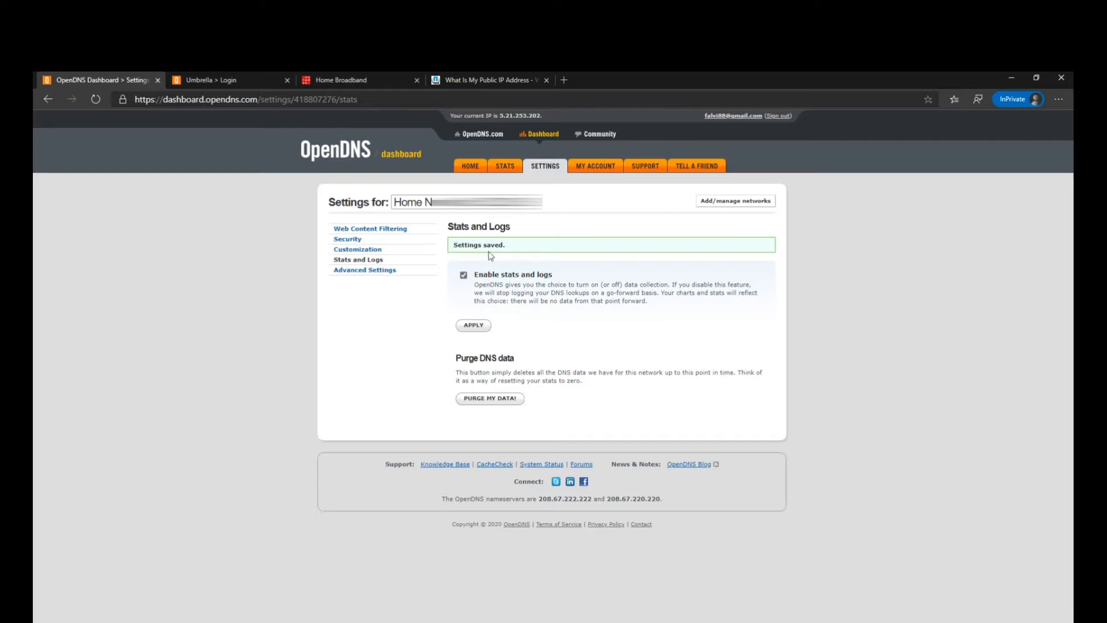
- View the OpenDNS statistics for Home Network
click(505, 166)
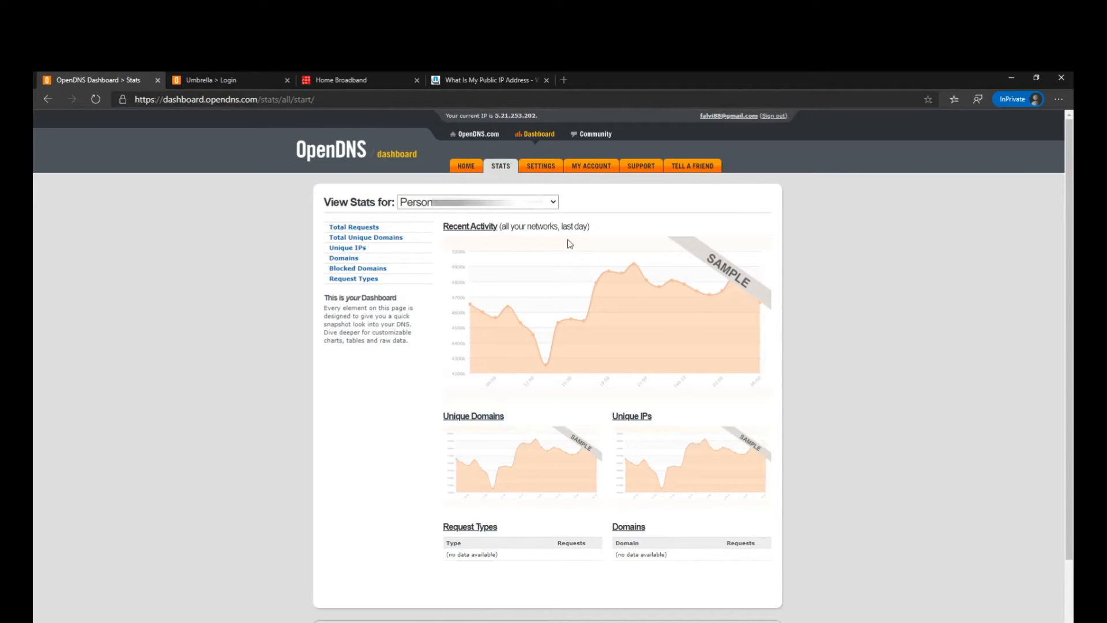
click(486, 201)
click(479, 229)
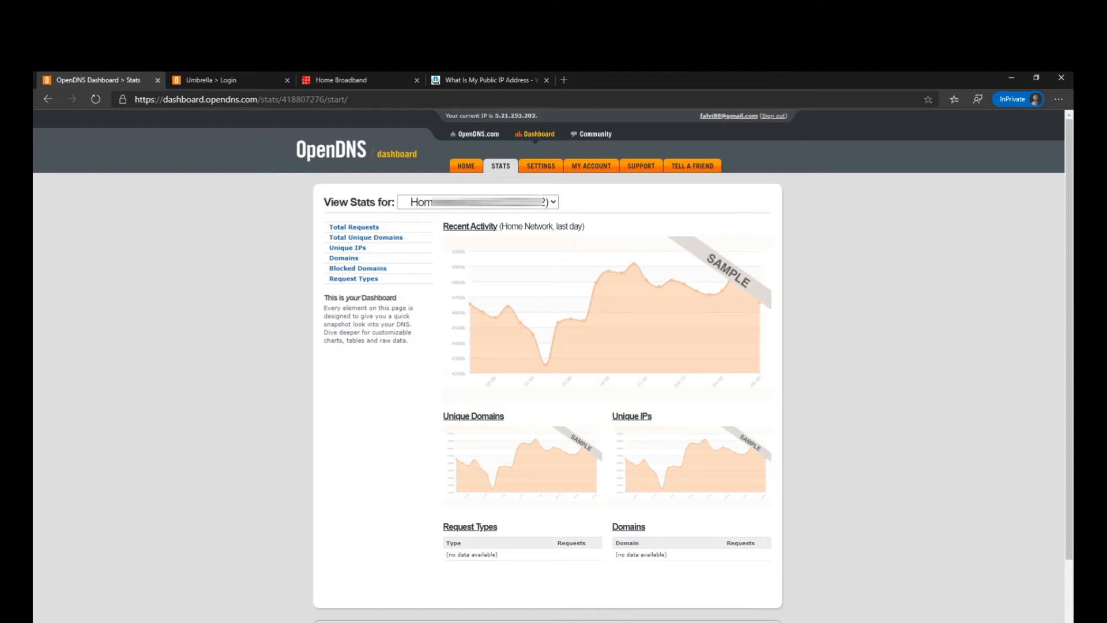
click(402, 622)
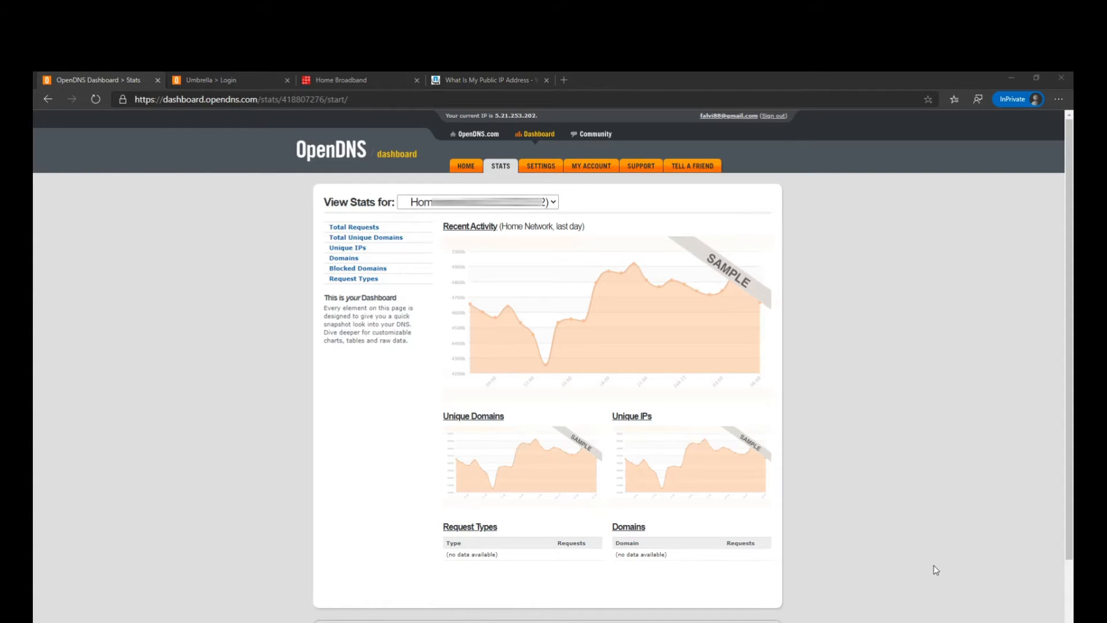
click(1016, 76)
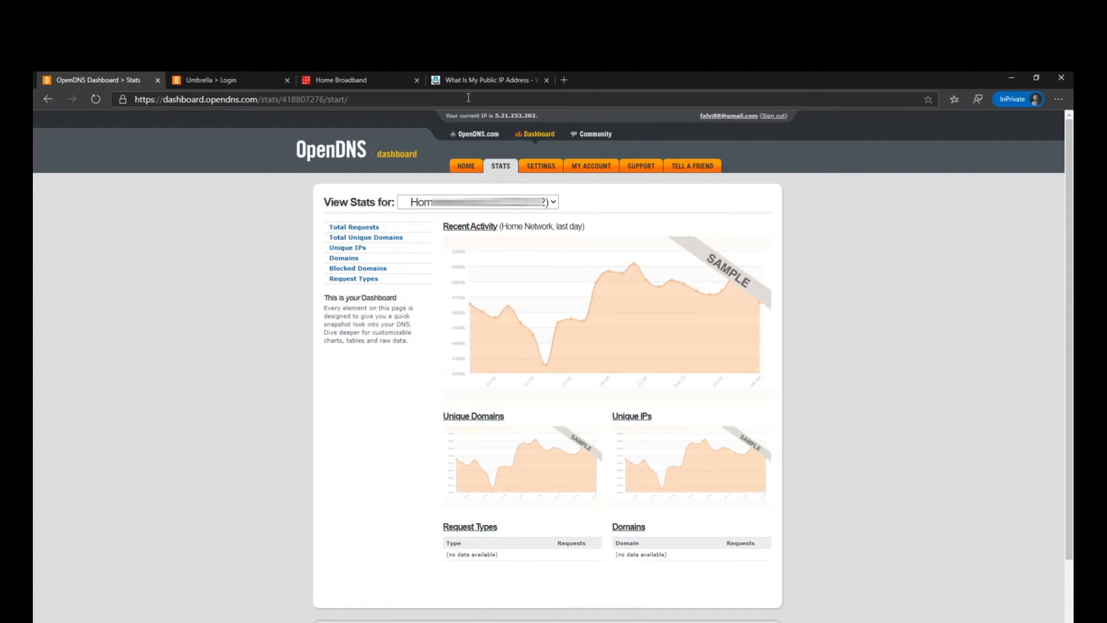
- Switch to the Home Broadband router page and log in as "user" with the router password
click(353, 81)
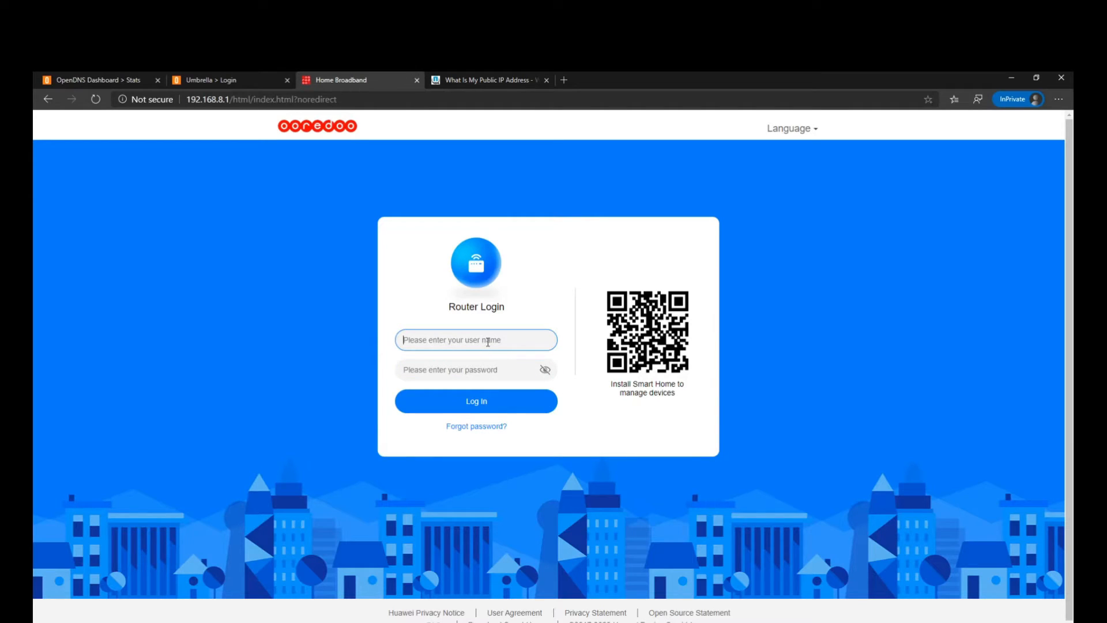
text(user)
key(Tab)
text(**************)
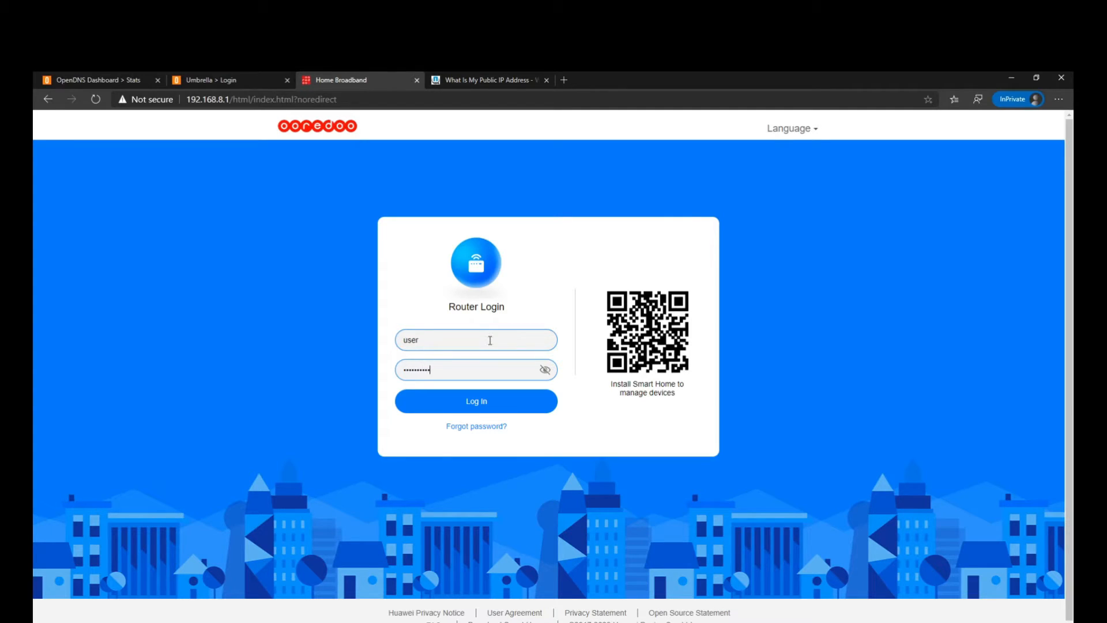
text(**)
key(Return)
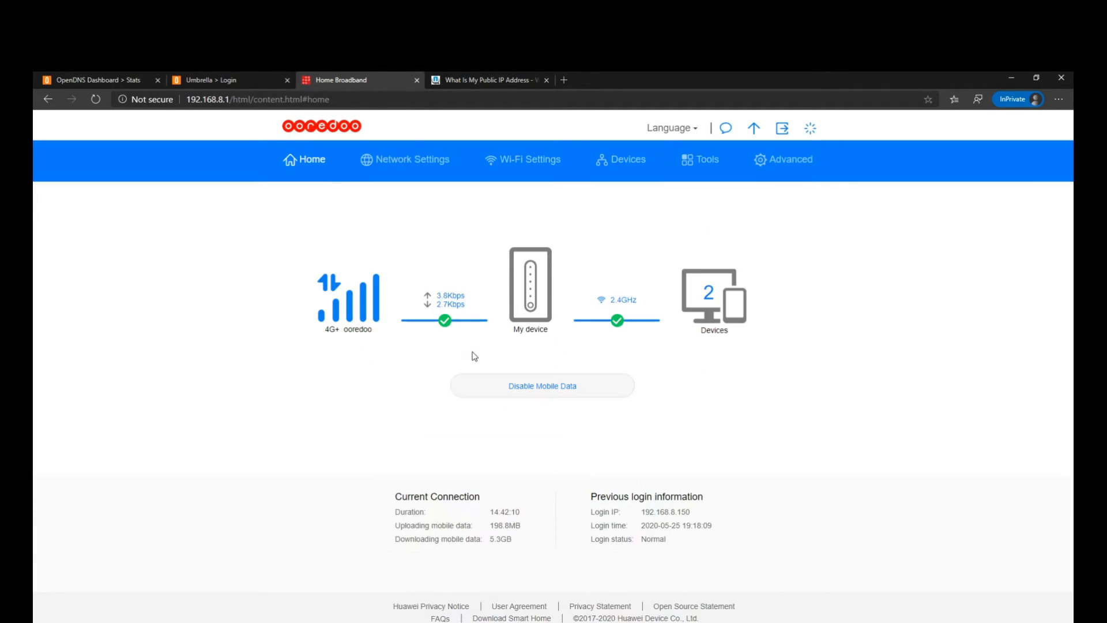
- Examine the manually set primary and secondary DNS servers in the router's Ethernet settings and return to the OpenDNS dashboard
click(390, 161)
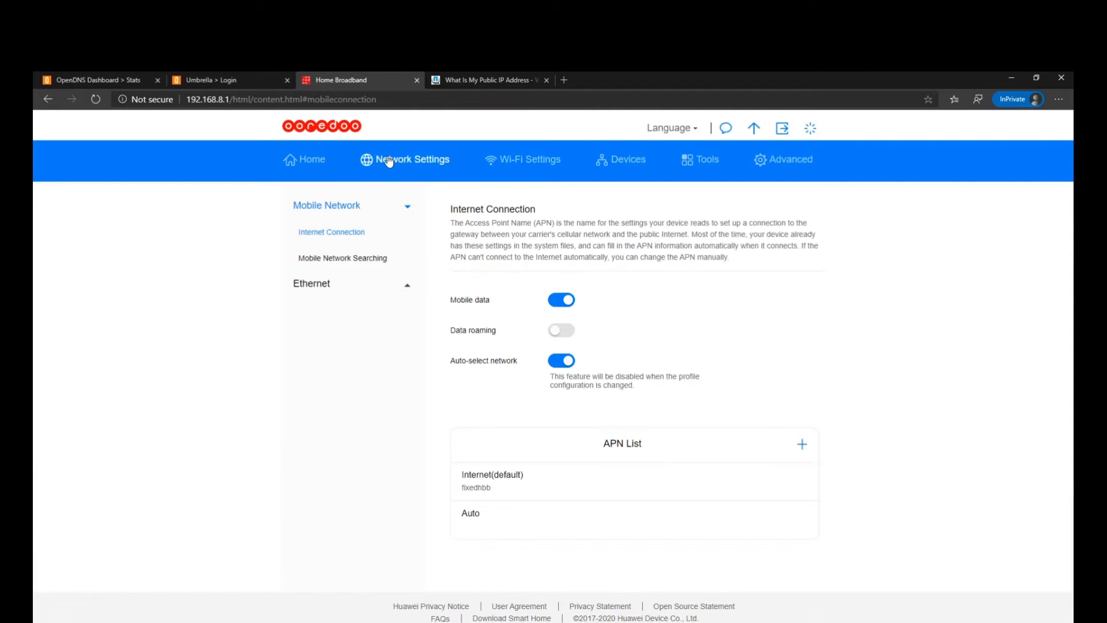
click(323, 286)
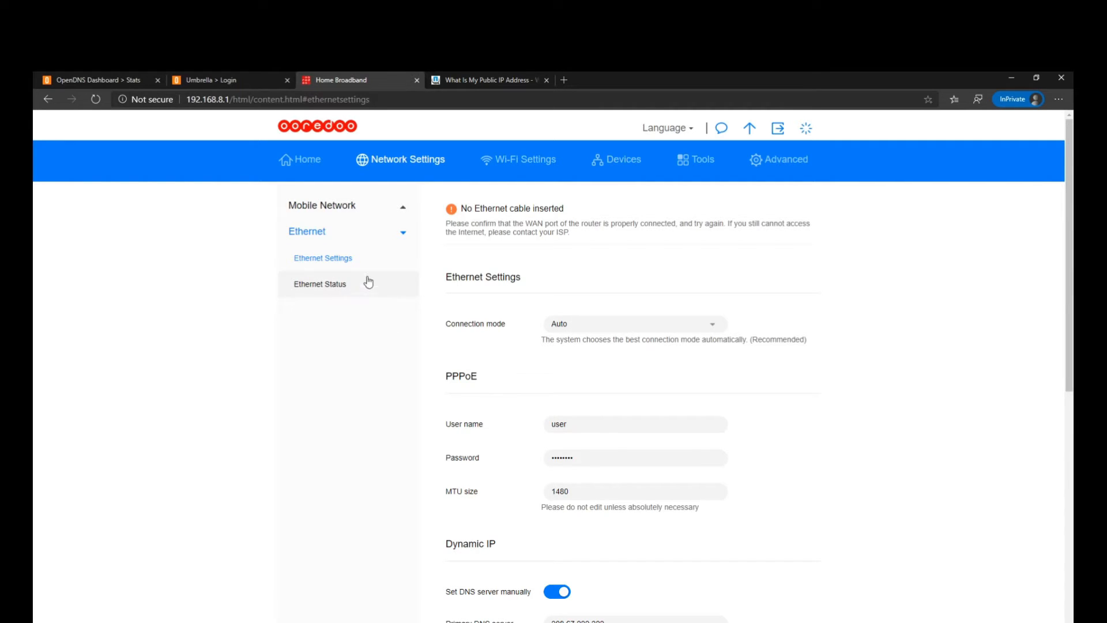
scroll(633, 445, down, 4)
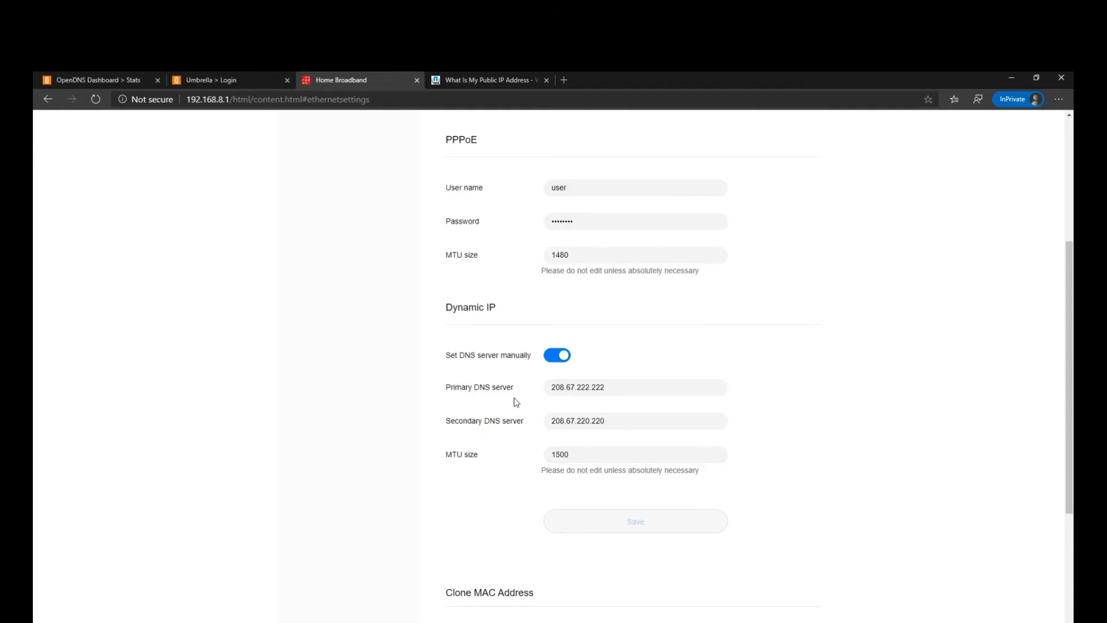
click(620, 392)
drag(620, 392, 512, 396)
drag(609, 422, 546, 421)
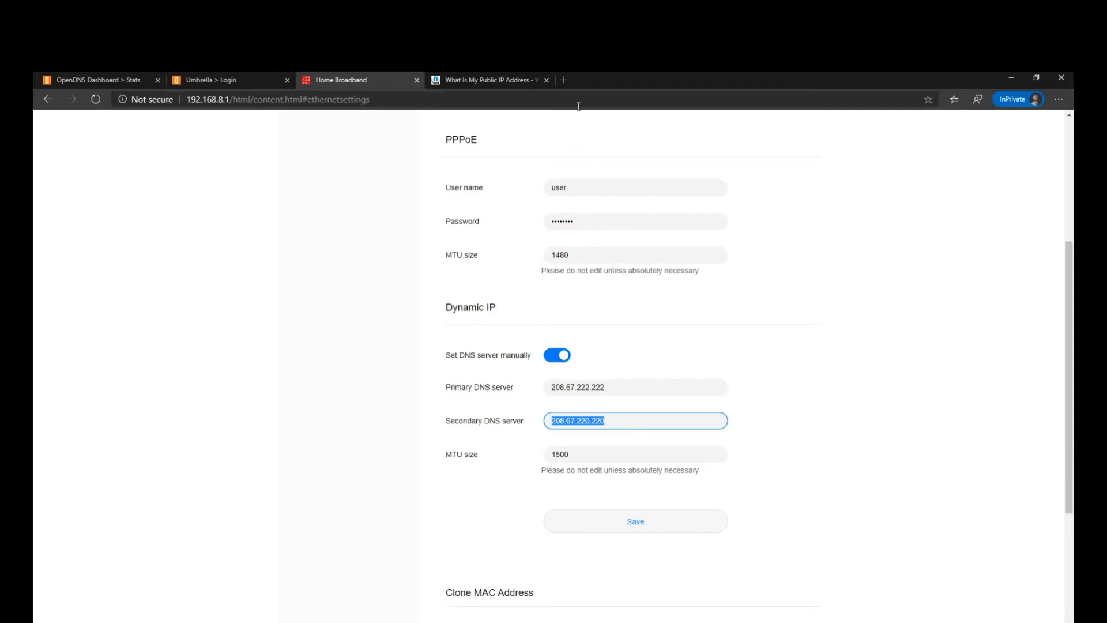
click(111, 79)
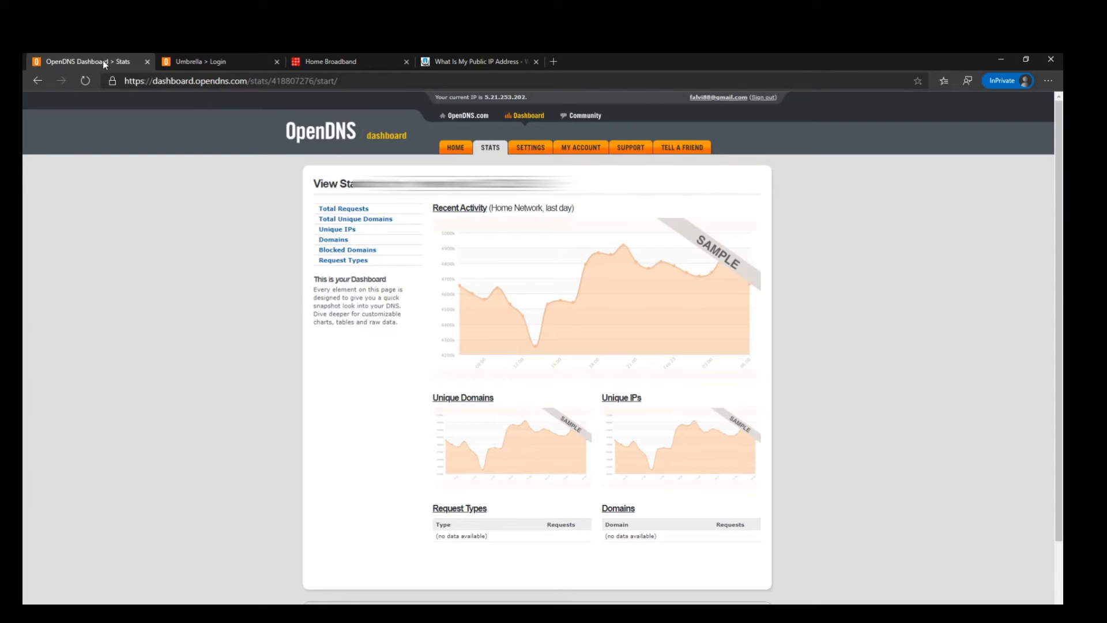
- Go to the OpenDNS dashboard's home page and examine the nameserver addresses listed in its footer
click(453, 150)
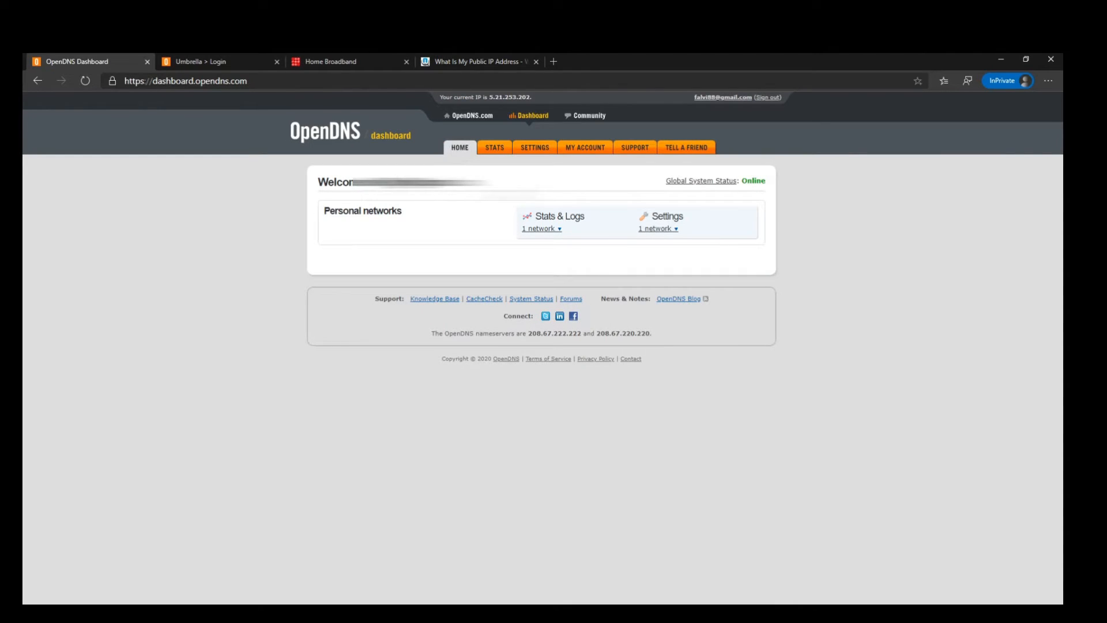
drag(434, 333, 526, 333)
click(540, 340)
drag(653, 334, 587, 334)
click(550, 335)
double_click(550, 335)
click(759, 185)
- Compare the router's primary and secondary DNS servers with the OpenDNS nameservers and return to the OpenDNS dashboard
click(322, 69)
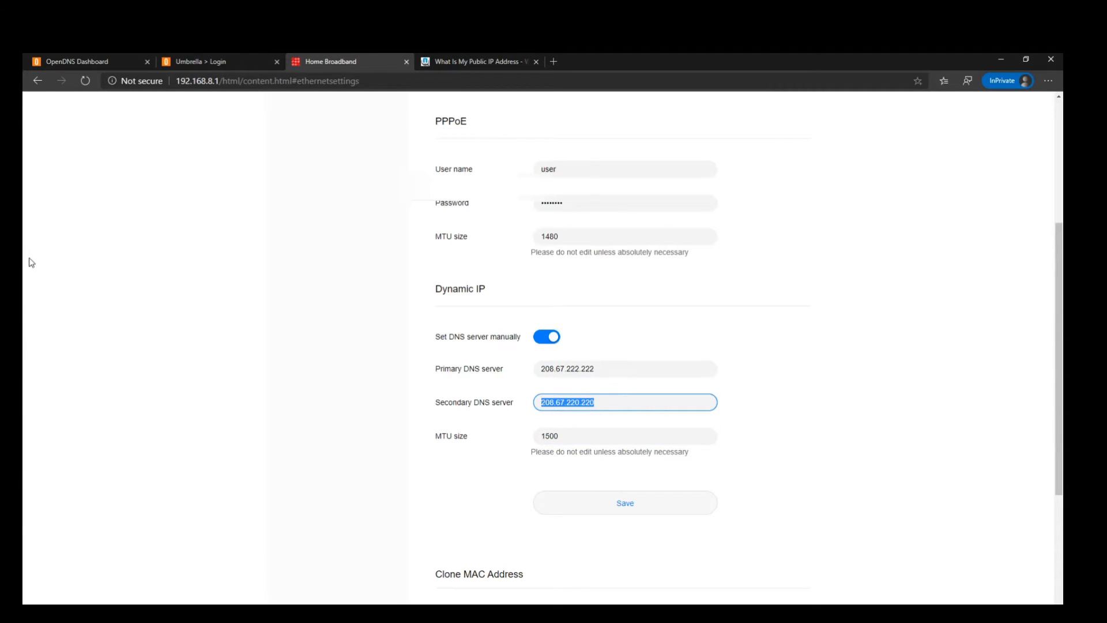
click(78, 64)
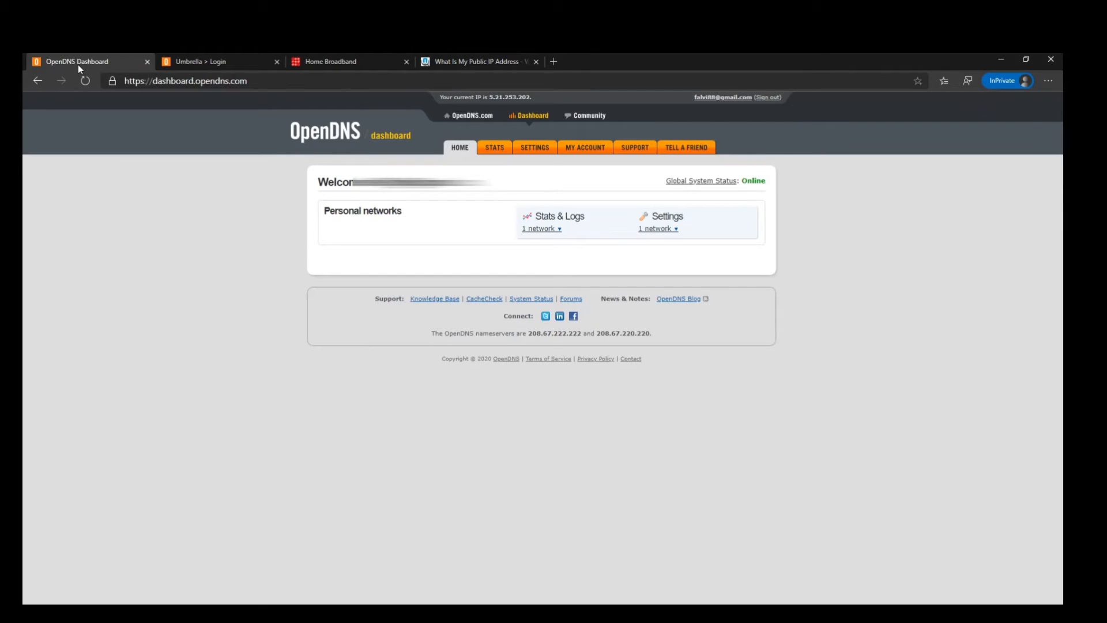
click(380, 68)
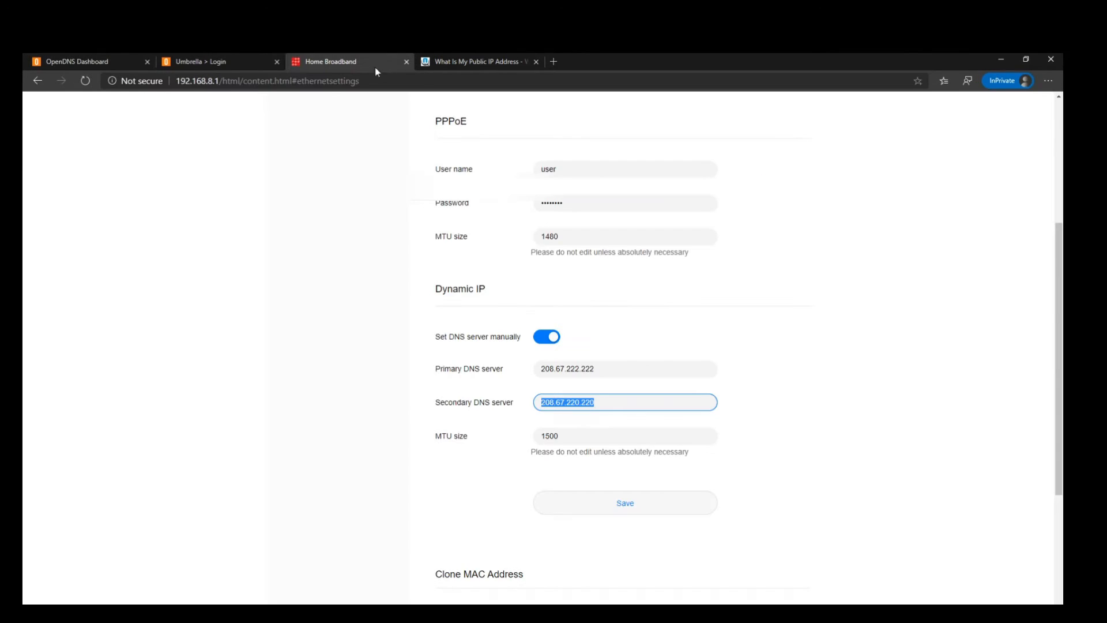
click(106, 61)
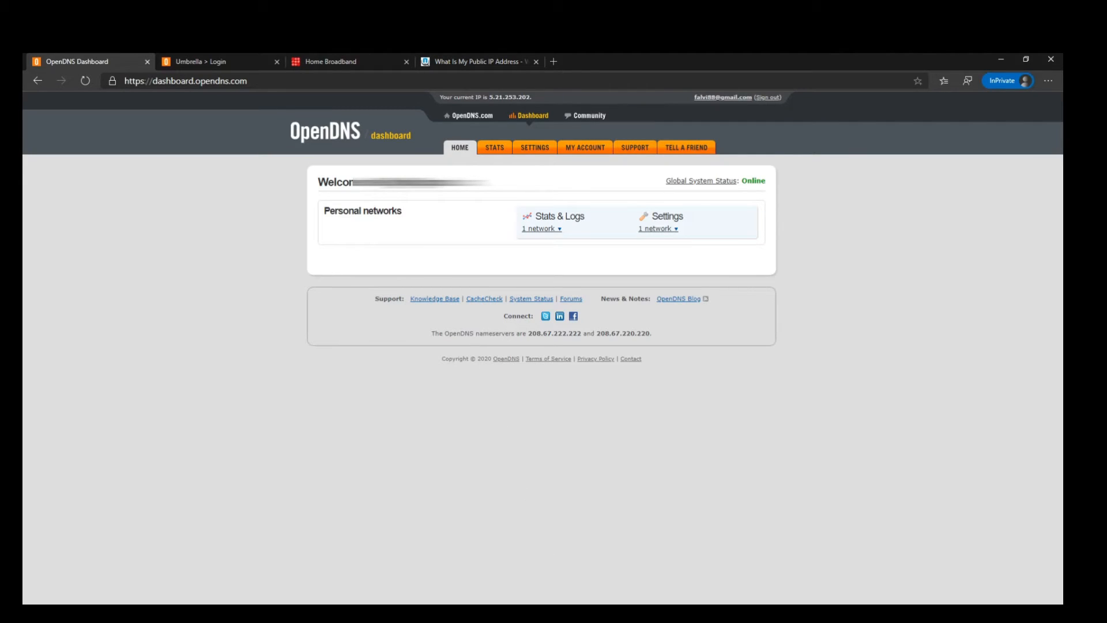
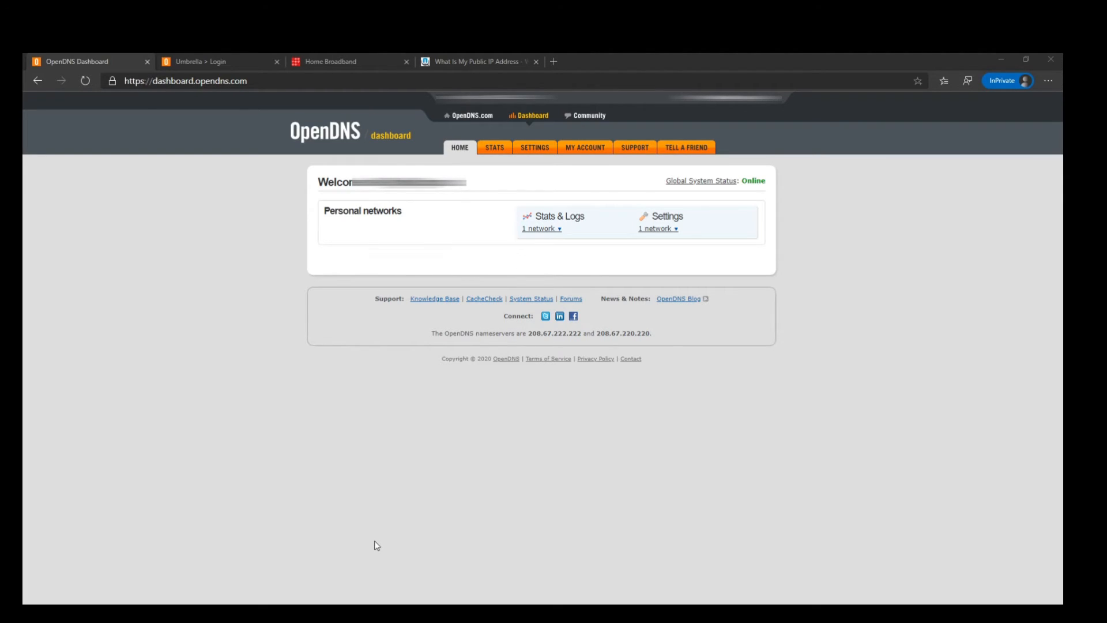
- Switch to the Command Prompt and query youtube.com and facebook.com with nslookup
key(alt+Tab)
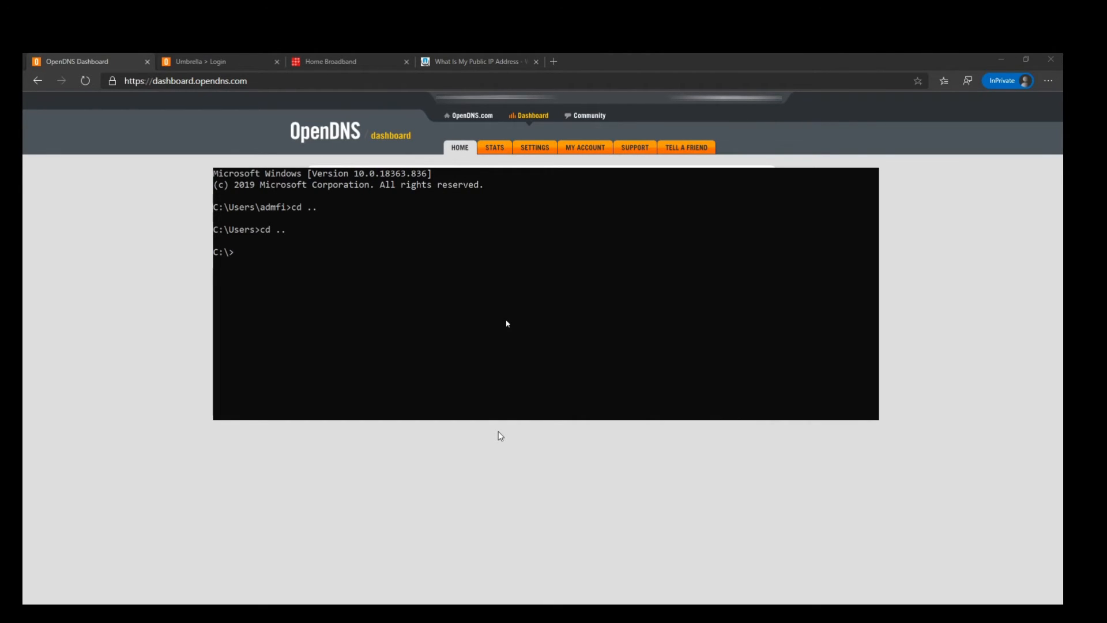
text(nslookup)
key(Return)
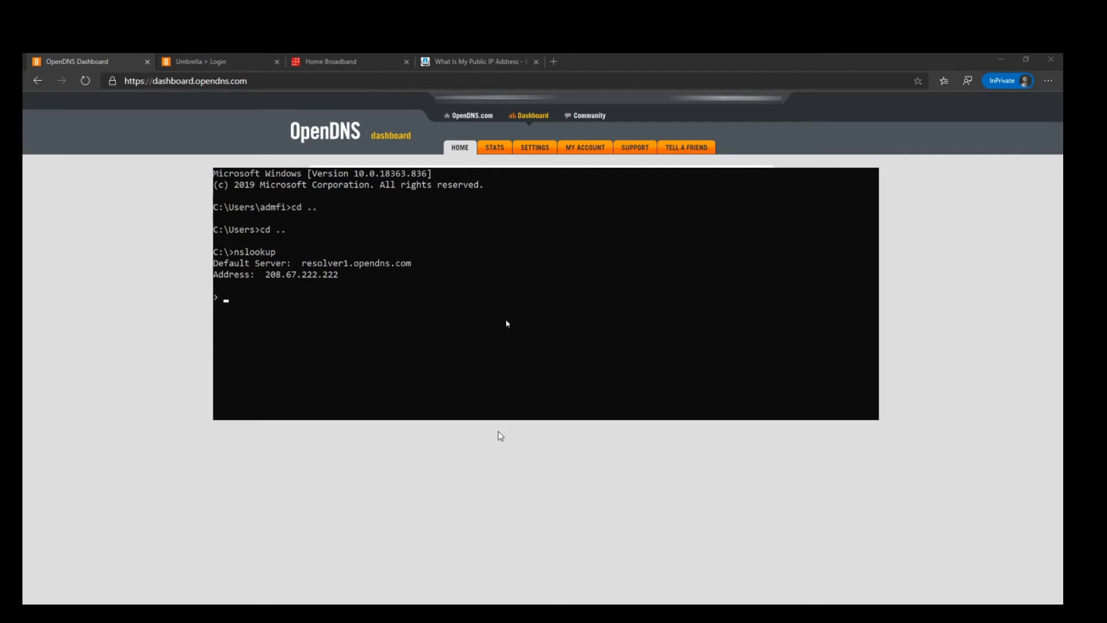
text(youtube.com)
key(Return)
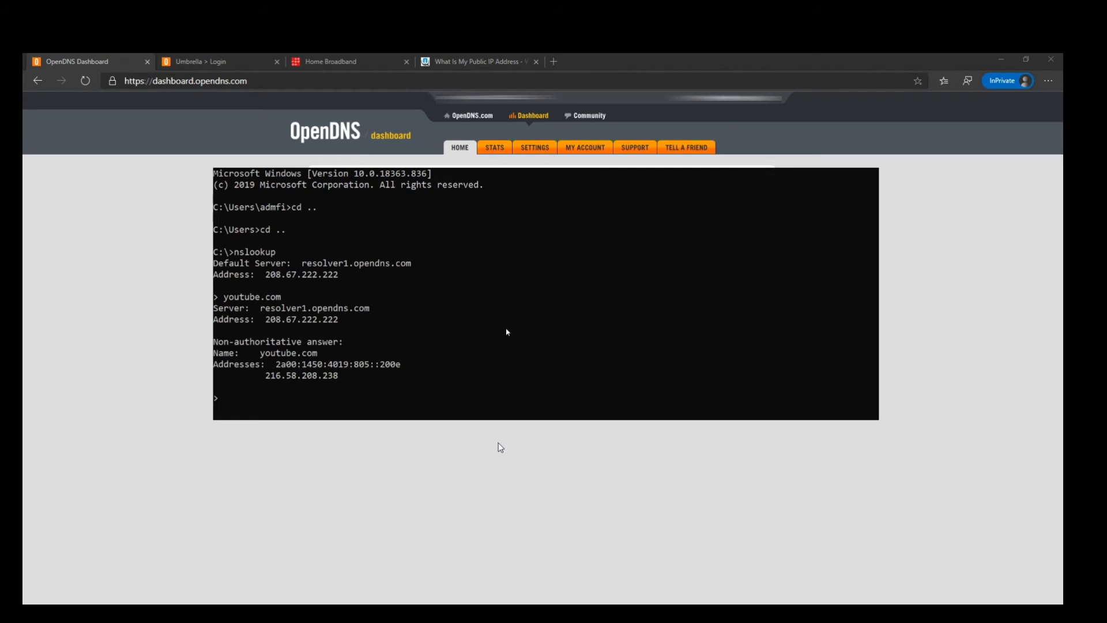
text(facebook.com)
key(Return)
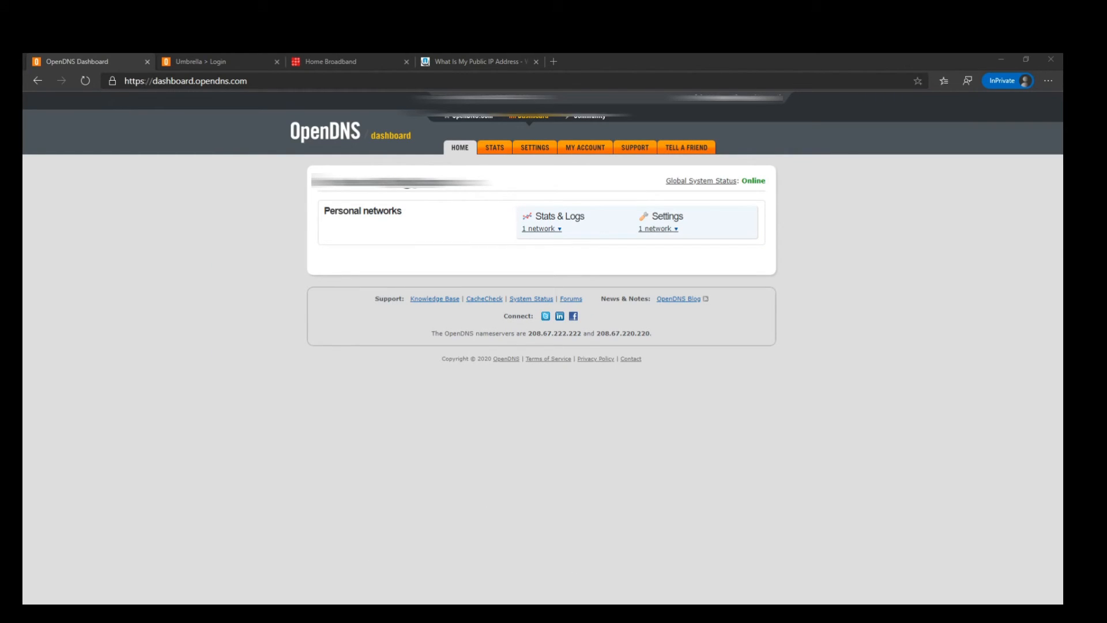
- Return to the OpenDNS dashboard and open the Web Content Filtering settings of the Home Network
click(357, 566)
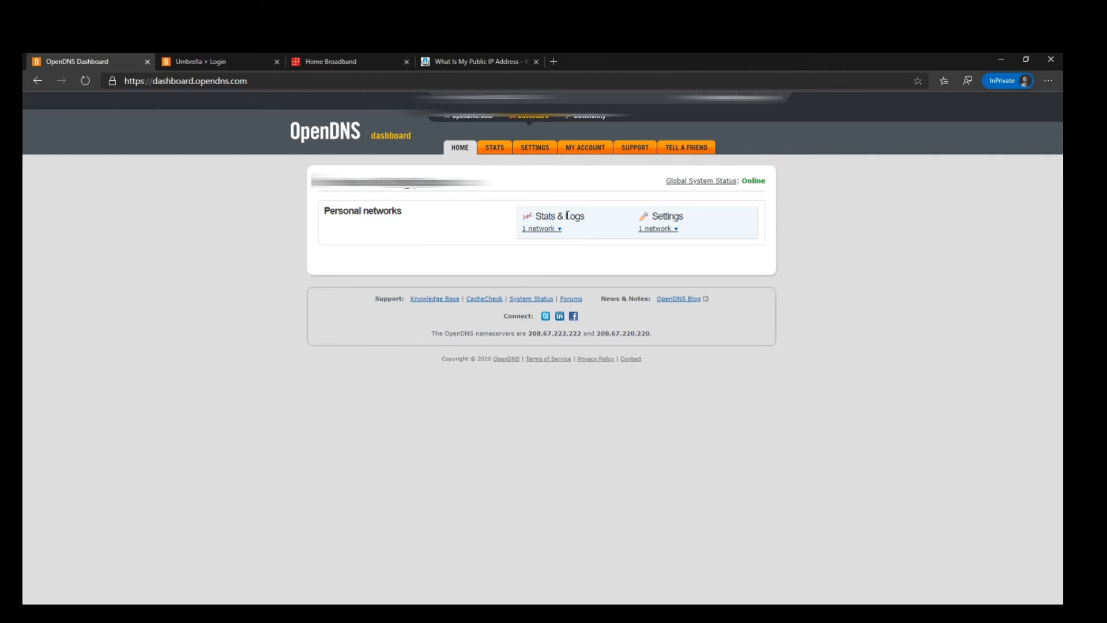
click(662, 230)
mouse_move(669, 257)
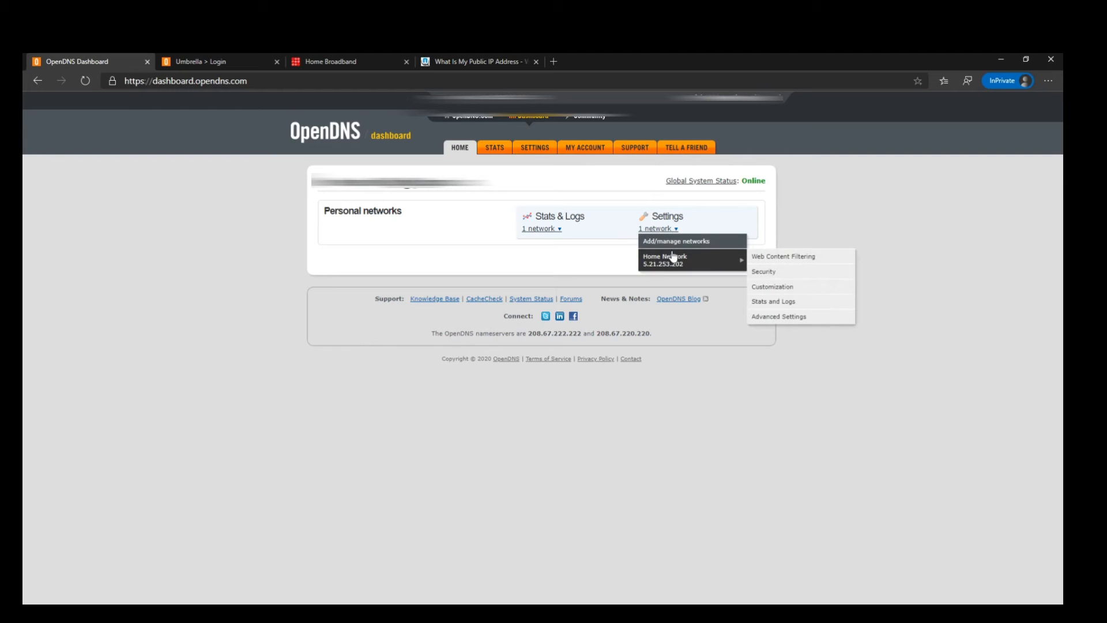
click(791, 262)
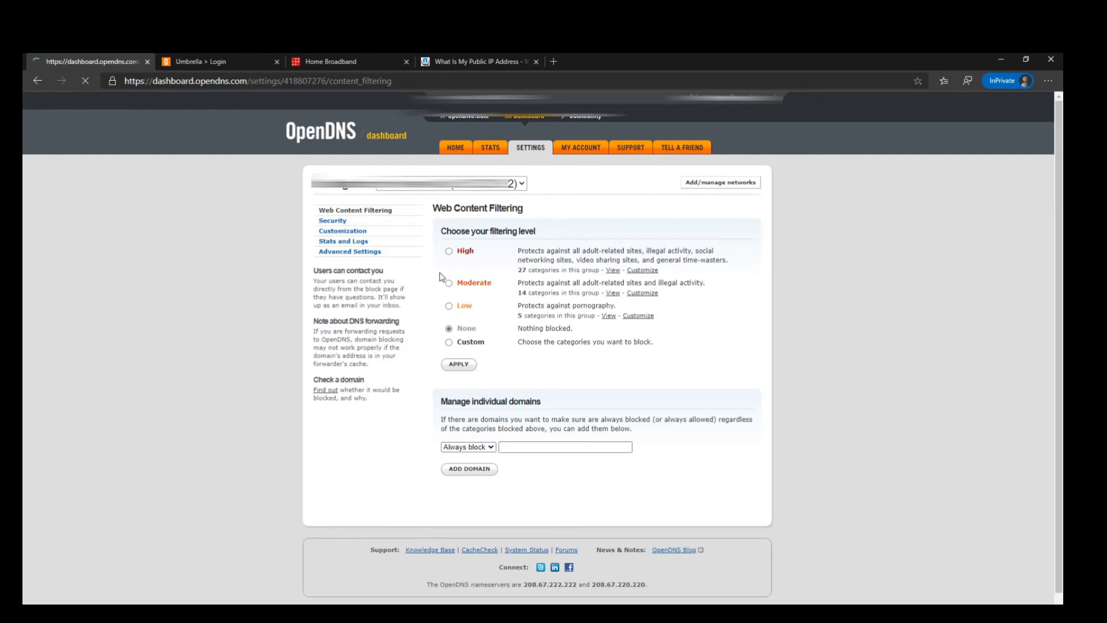
click(540, 448)
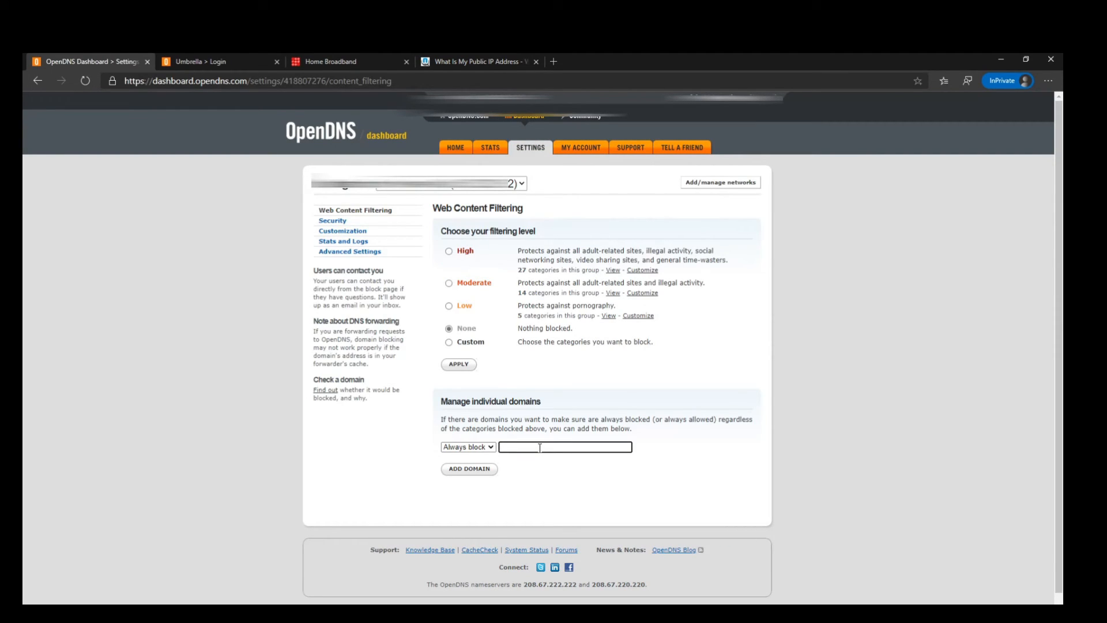
text(www.facebook.com)
click(470, 469)
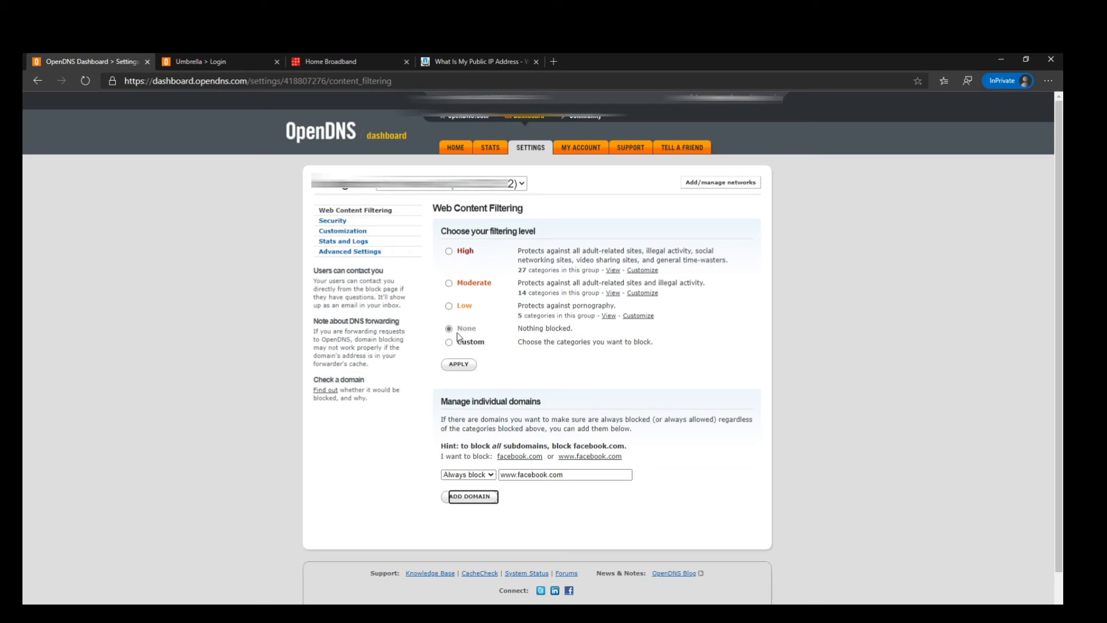
- Examine the dynamic IP update option and the security protection settings, and return to Web Content Filtering
click(351, 253)
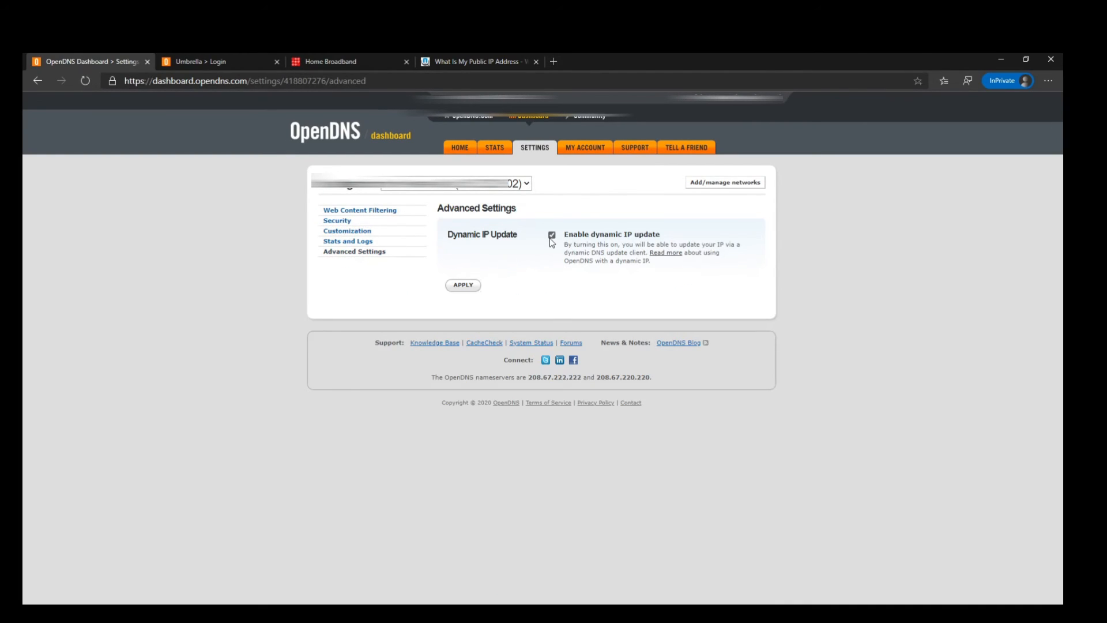
click(344, 222)
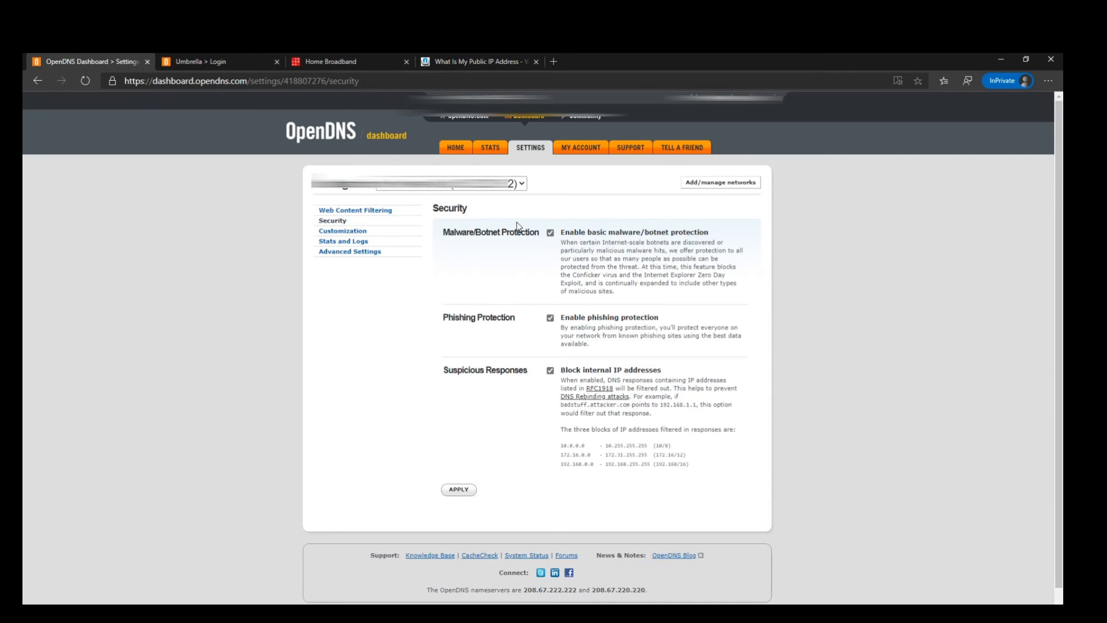
click(348, 213)
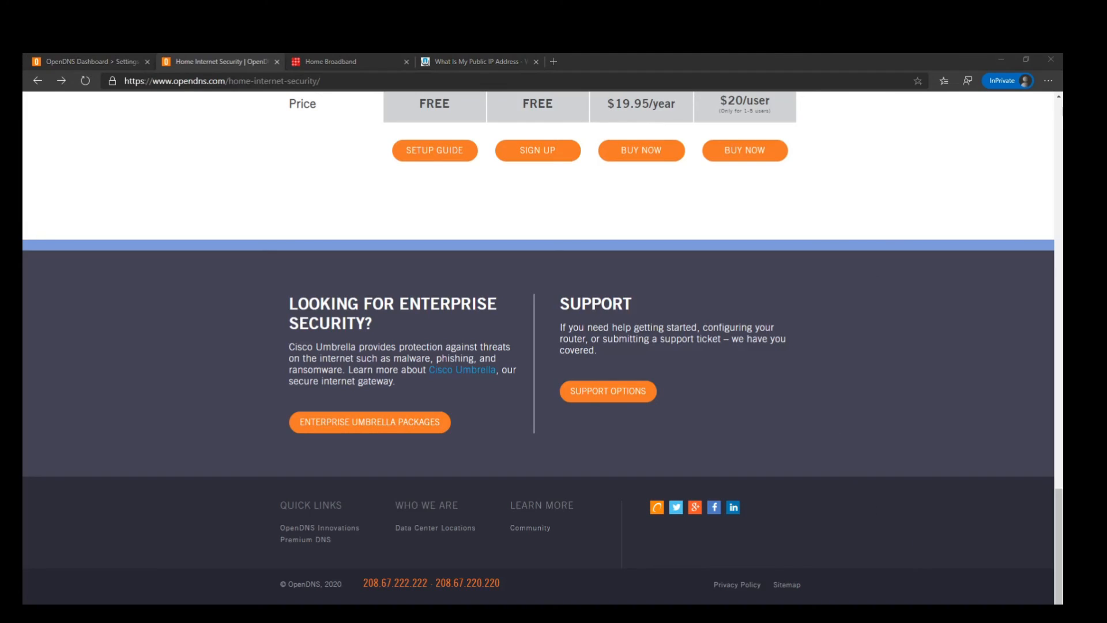
- From the OpenDNS home internet security page, go through the support documentation to the OpenDNS Device Configuration guides
click(1005, 55)
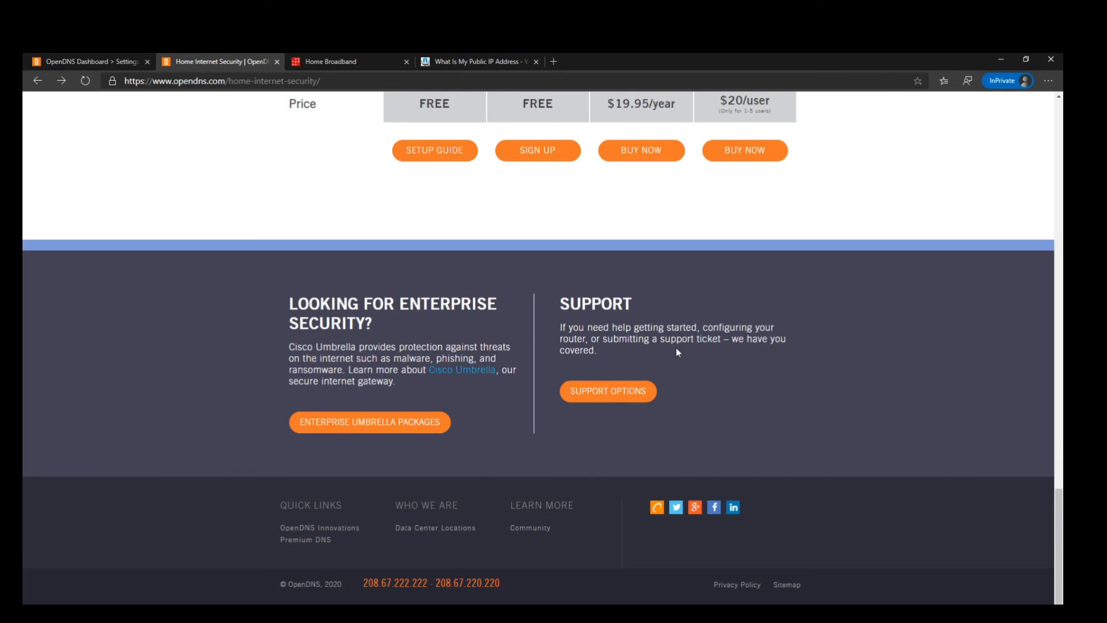
click(638, 404)
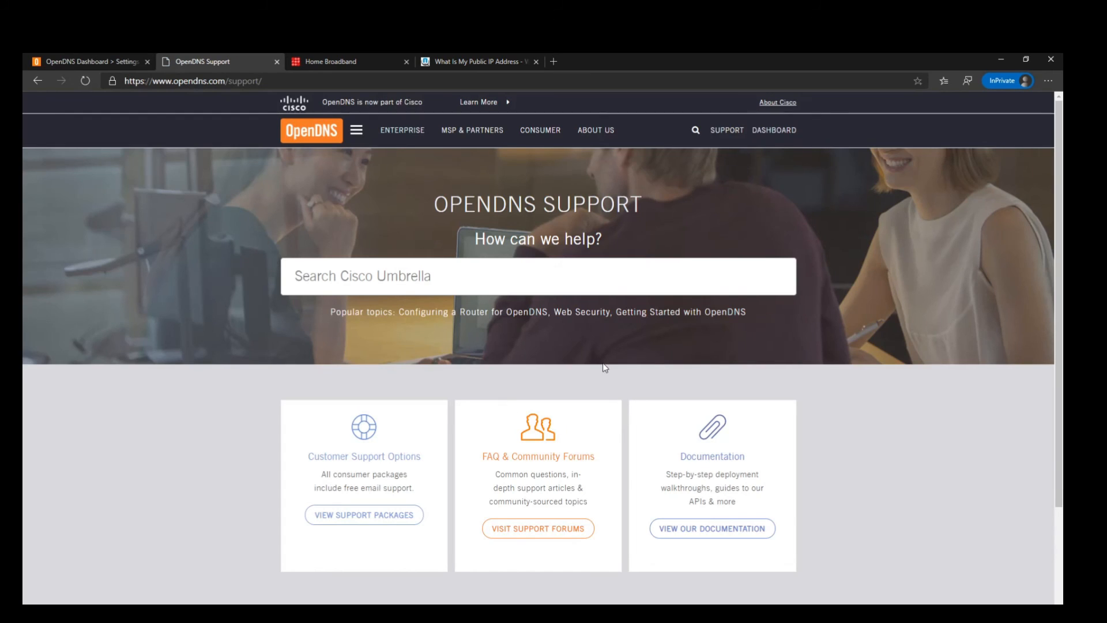
scroll(604, 368, down, 2)
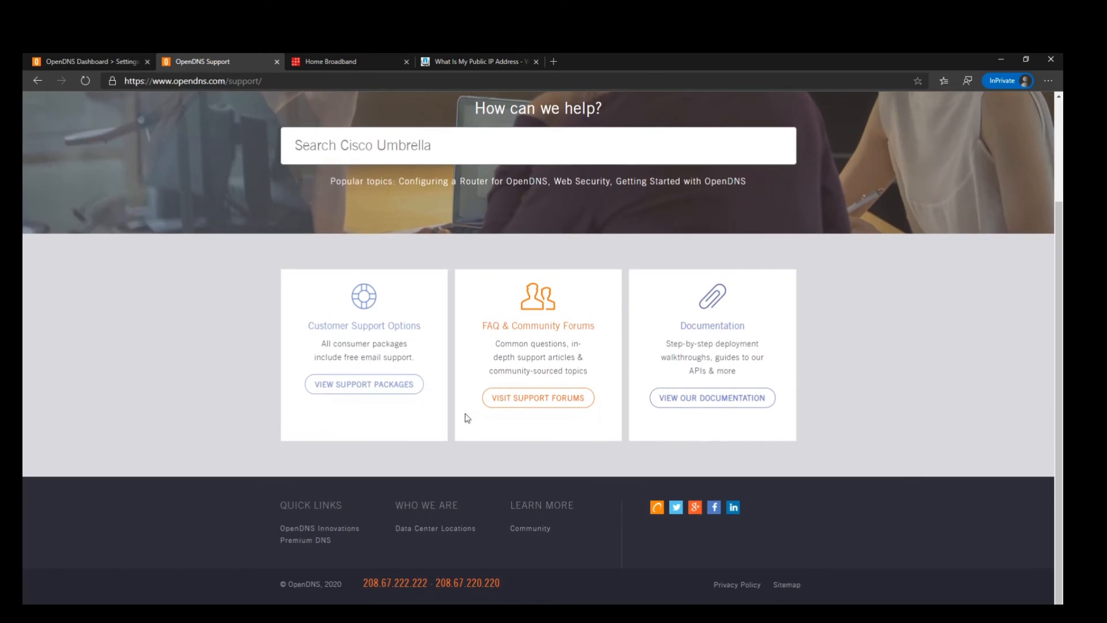
click(751, 402)
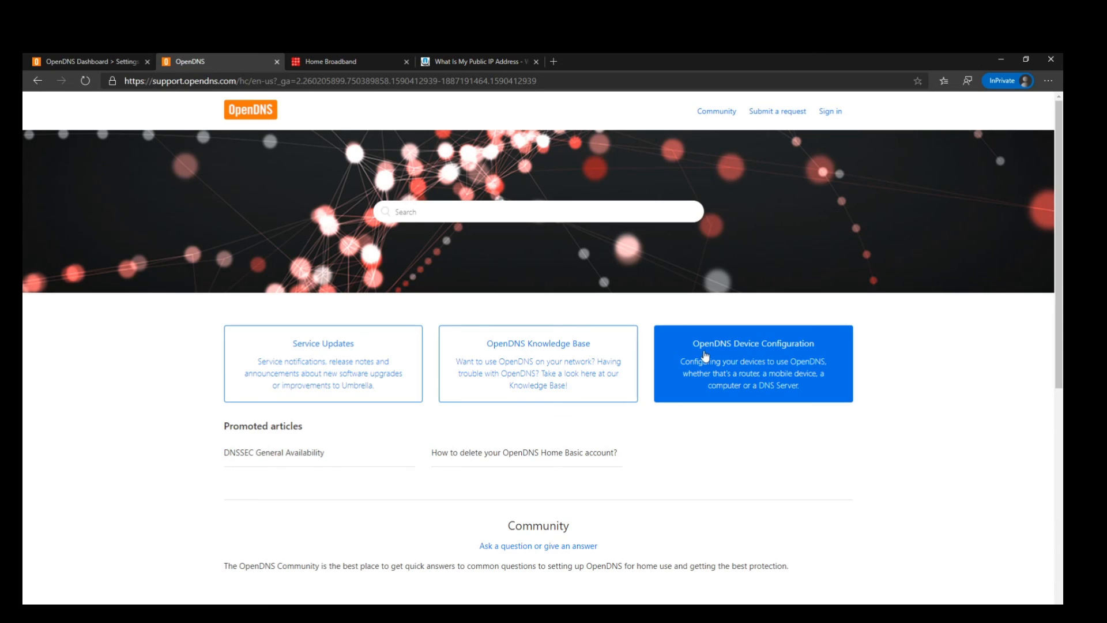
click(771, 361)
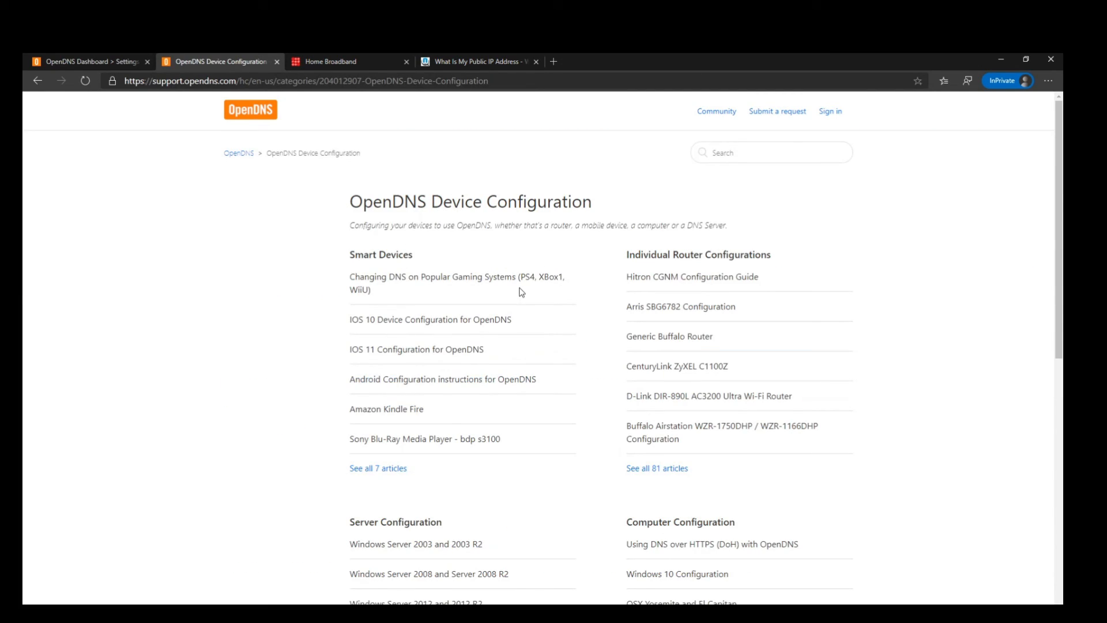
- Examine the device configuration categories and open the full list of Router Configuration (best for home use) articles to look through it
scroll(513, 238, down, 6)
scroll(490, 326, down, 2)
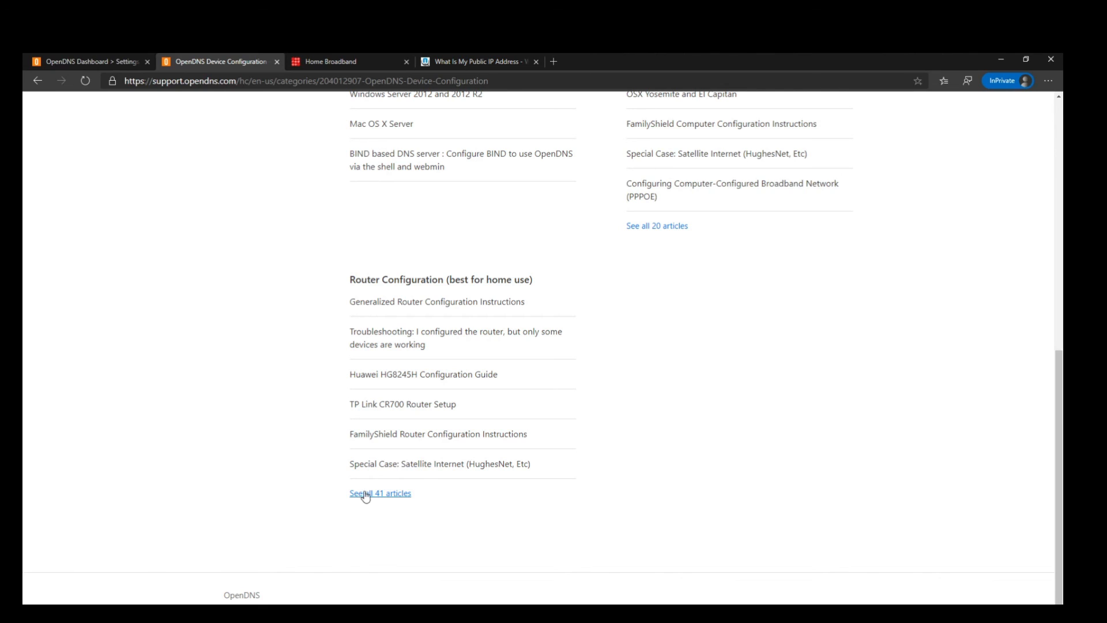
scroll(565, 369, up, 6)
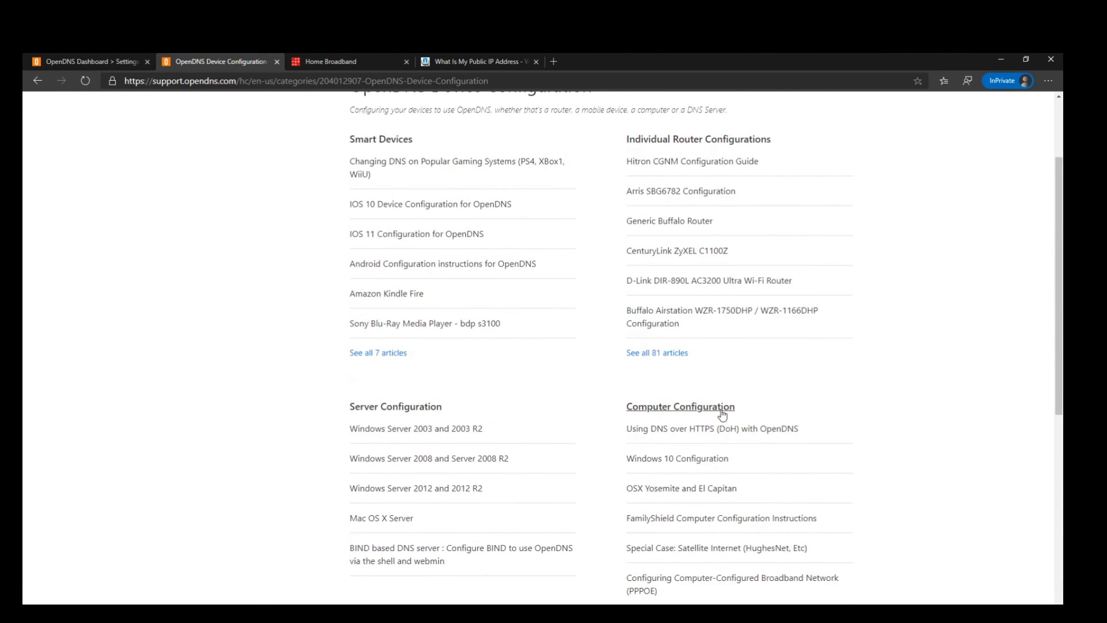
scroll(477, 256, up, 2)
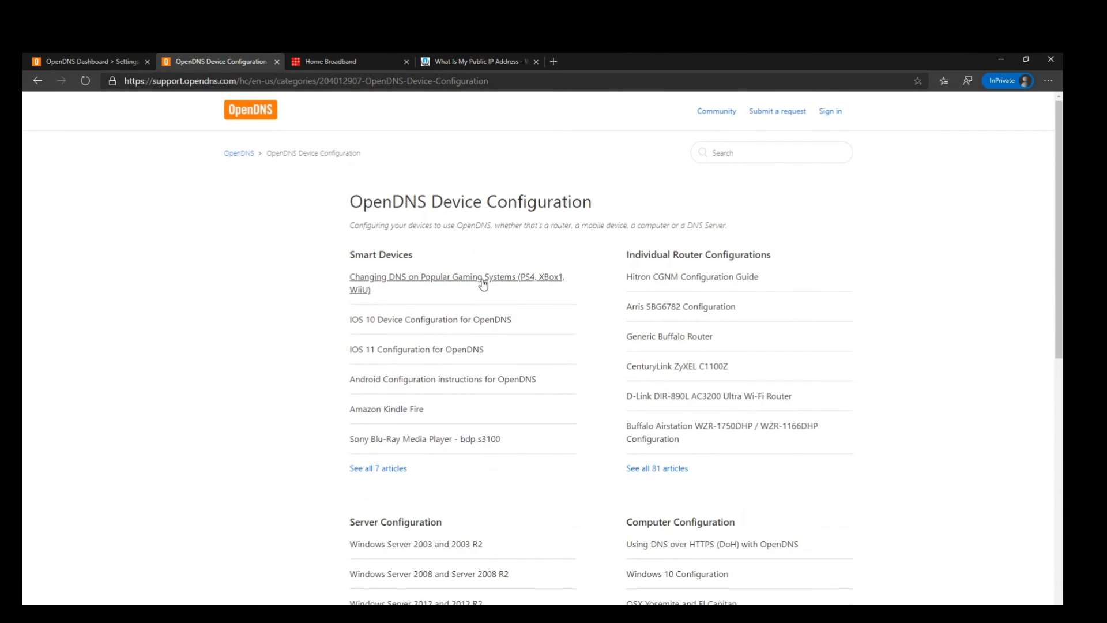
scroll(469, 279, down, 8)
click(381, 531)
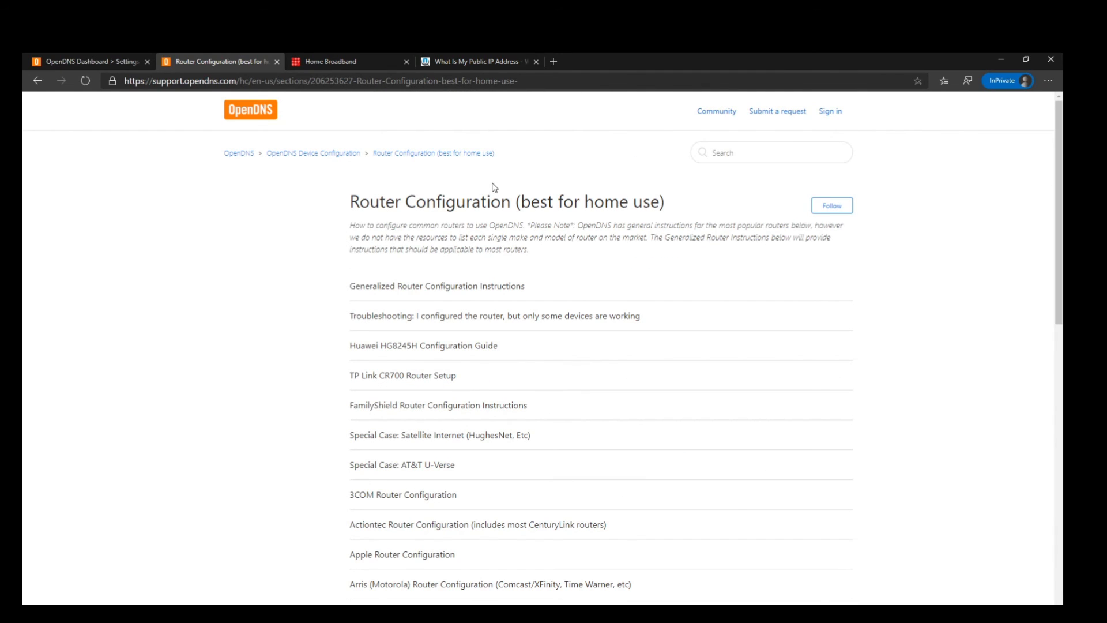
scroll(497, 198, down, 10)
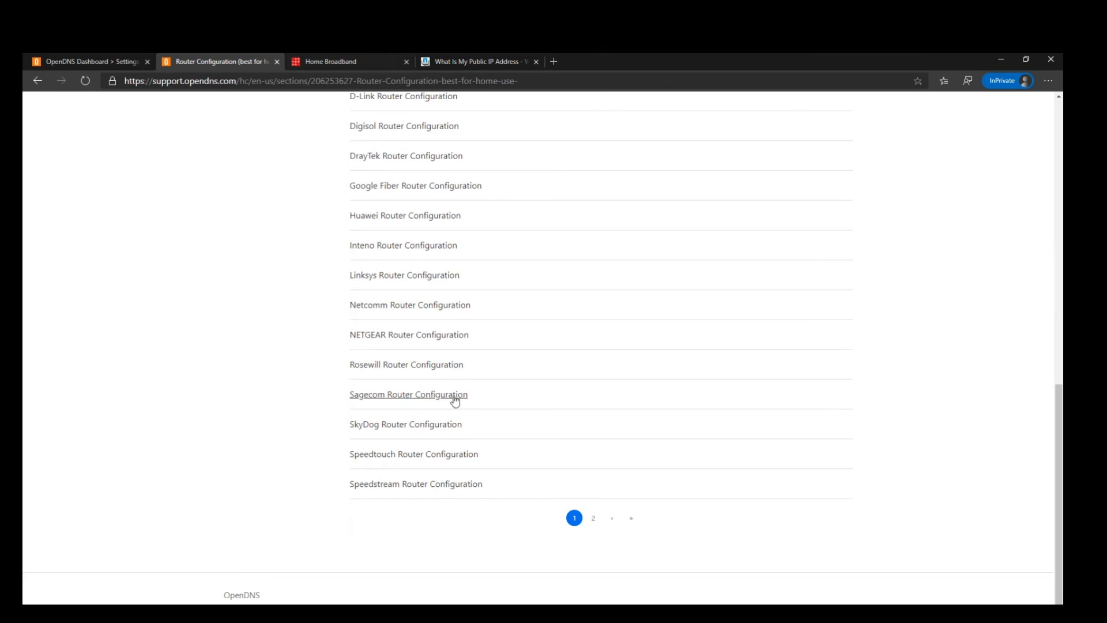
scroll(503, 252, up, 10)
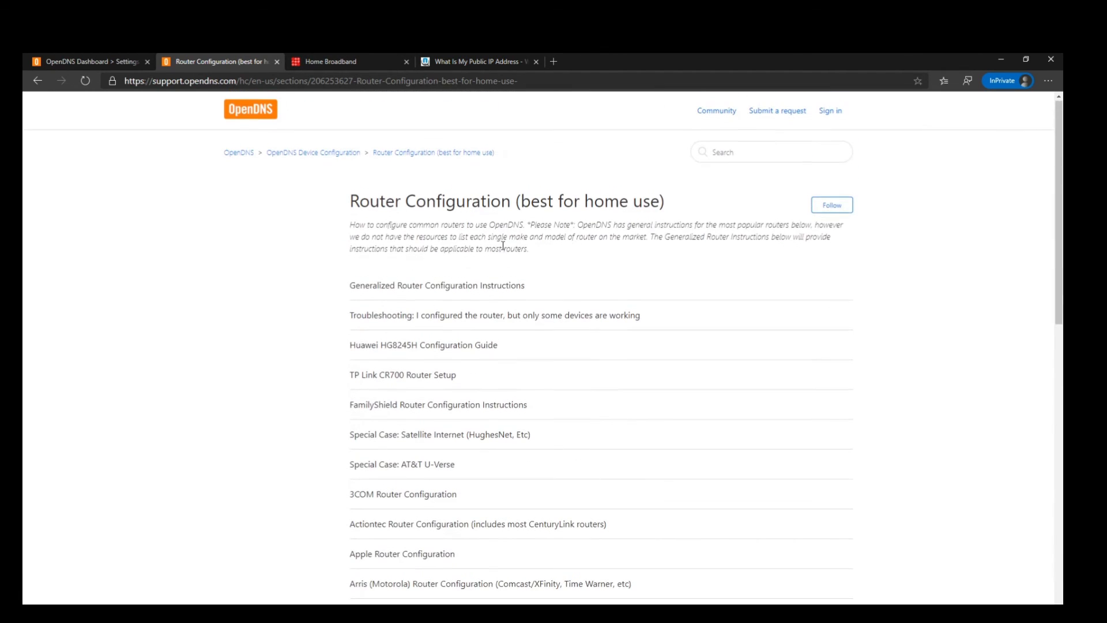